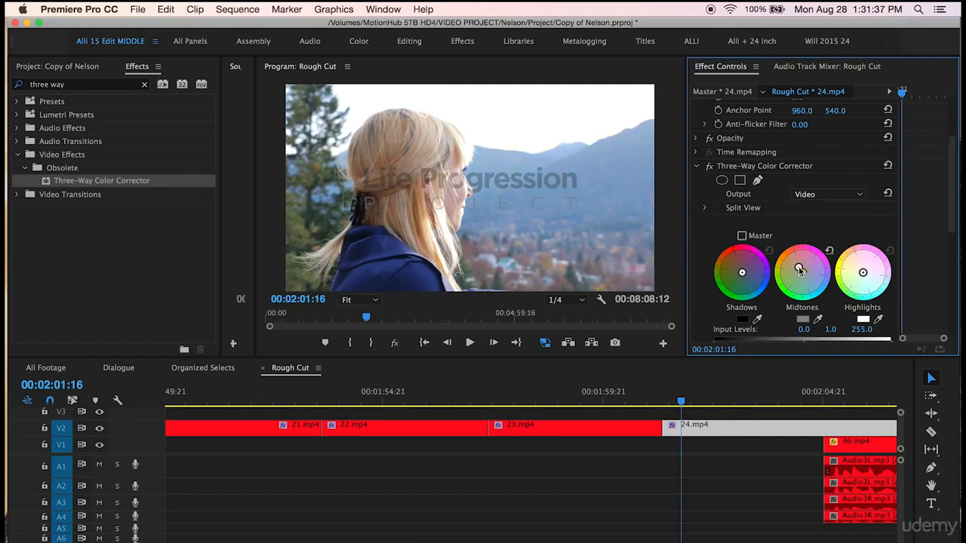
Set 24.mp4's Three-Way Color Corrector input levels to 4.8 black and 0.9 gray, and compare the shot with the effect off and on
scroll(700, 272, "down", 3)
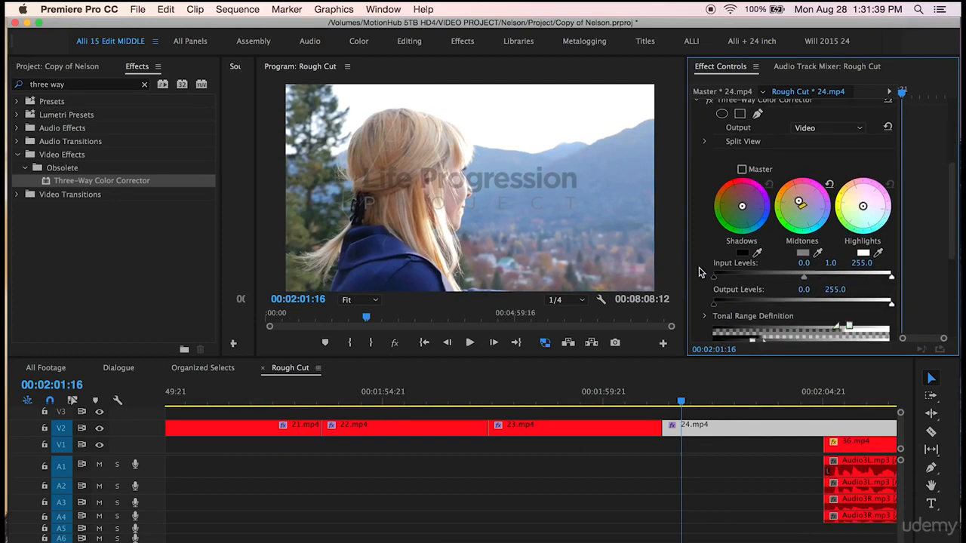
left_click_drag(714, 279, 715, 279)
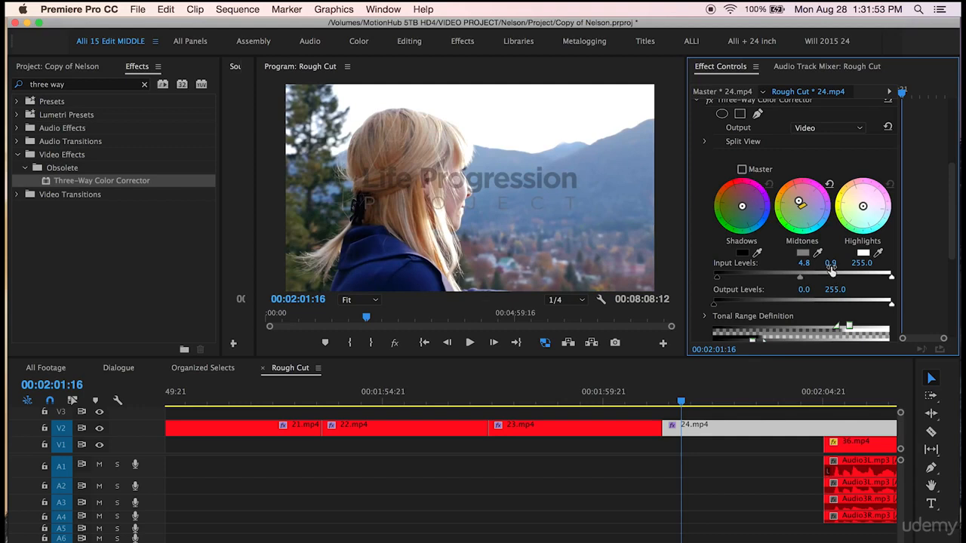
scroll(717, 178, "up", 2)
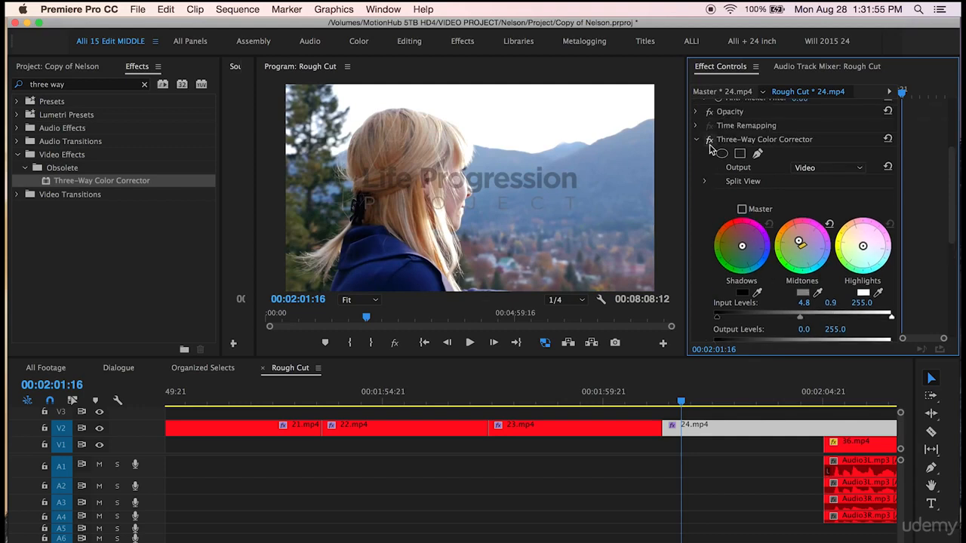
left_click(710, 142)
left_click(709, 141)
Check 24.mp4 at 00:02:03:23 and set the gray input level of its Three-Way Color Corrector to 1.0
left_click(782, 397)
scroll(686, 501, "down", 1)
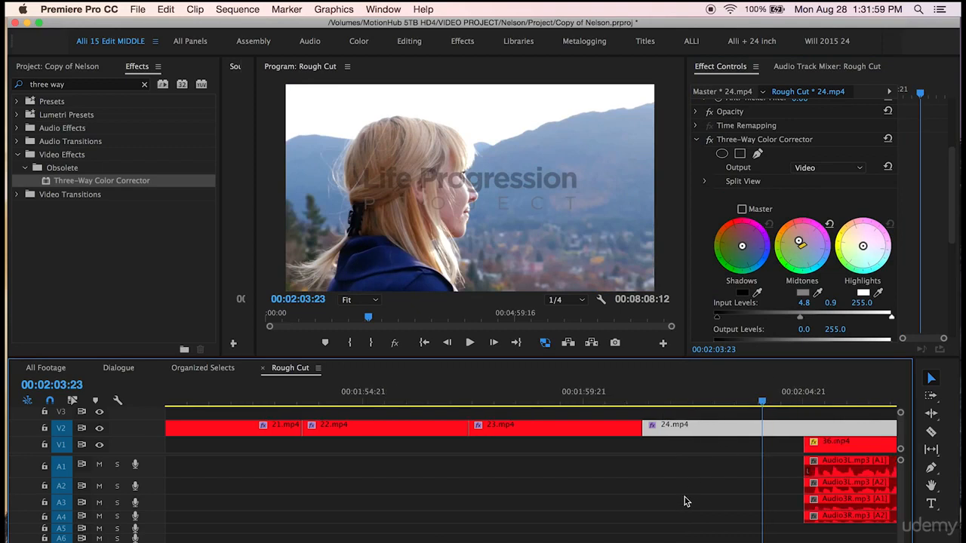
left_click(801, 321)
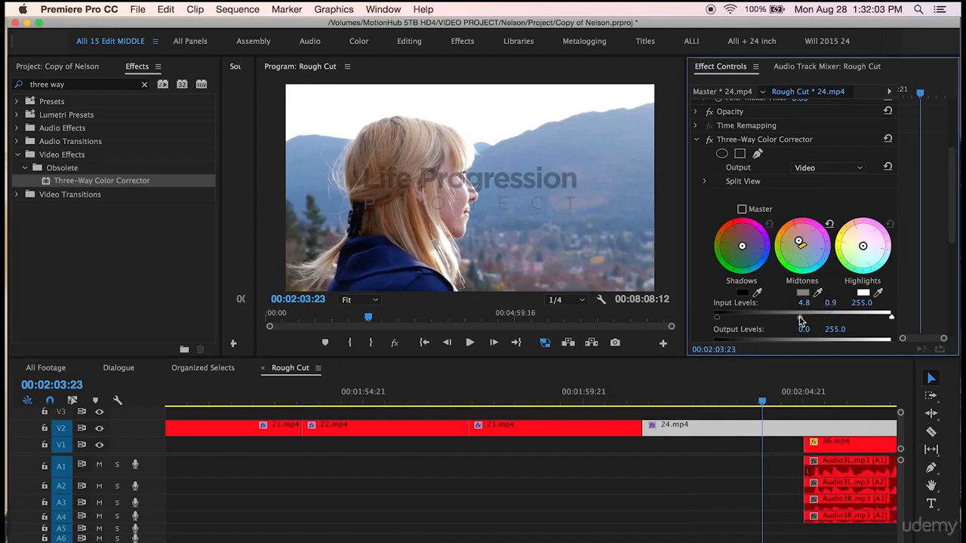
left_click_drag(801, 320, 805, 320)
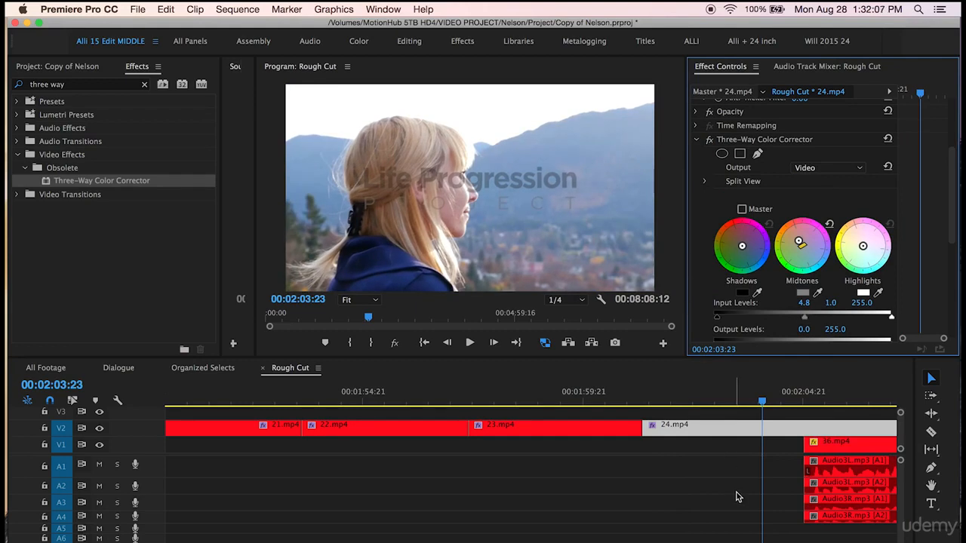
Go to the town overview shot at 00:02:21:15 and select clip 25.mp4 to inspect its picture and effects
scroll(736, 498, "down", 10)
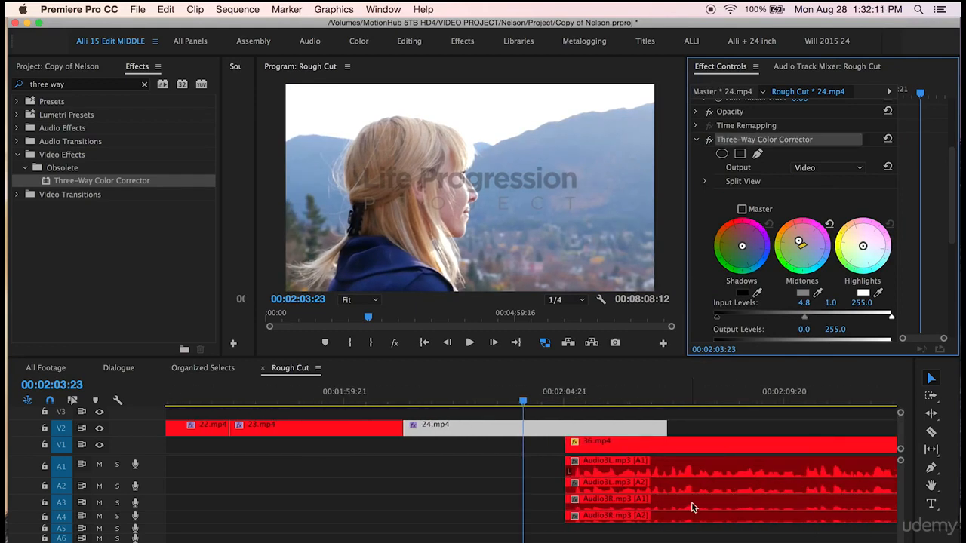
left_click(734, 434)
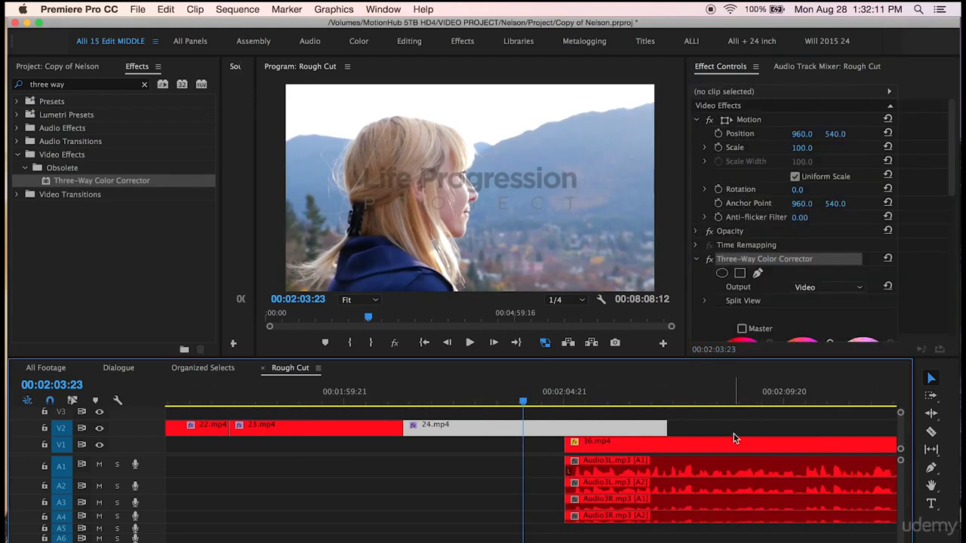
key("minus")
key("minus")
left_click(731, 393)
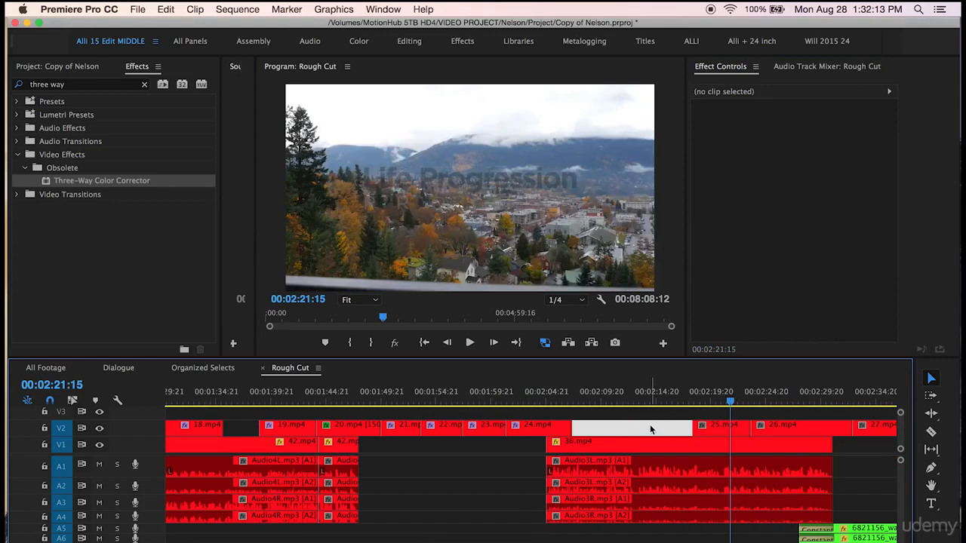
scroll(651, 429, "down", 3)
left_click(645, 427)
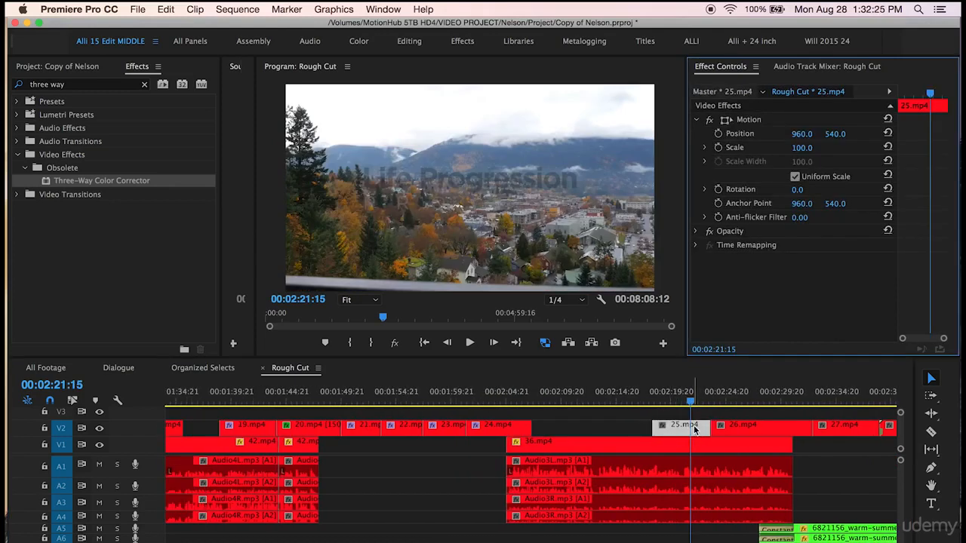
Go back to the similar town shot at 00:00:46:19 and copy the Three-Way Color Corrector from clip 10.mp4
scroll(664, 429, "up", 10)
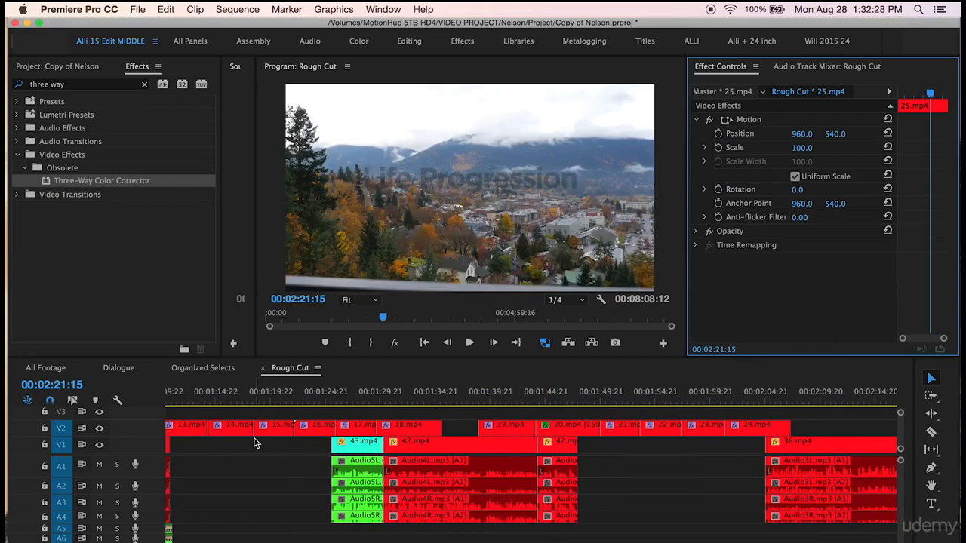
scroll(254, 441, "up", 10)
left_click(306, 402)
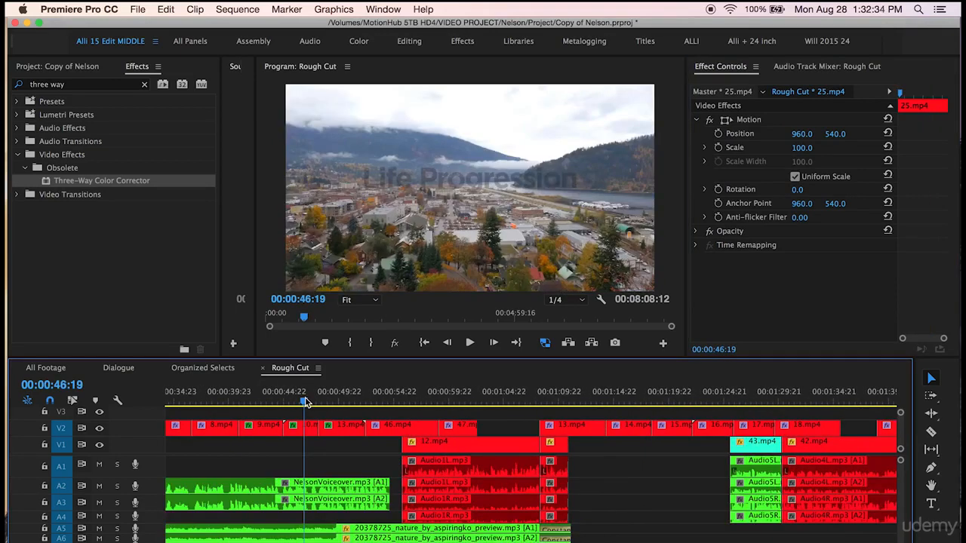
left_click(303, 427)
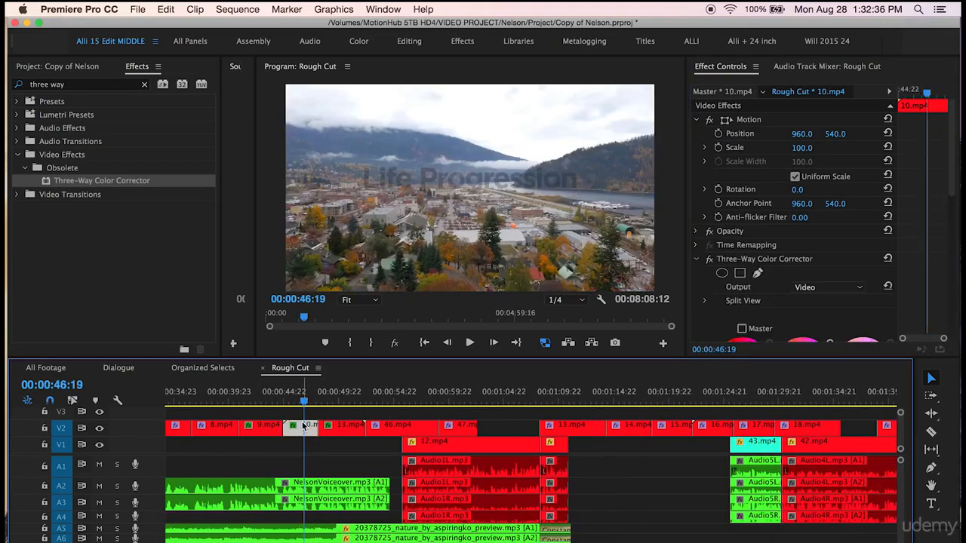
left_click(736, 261)
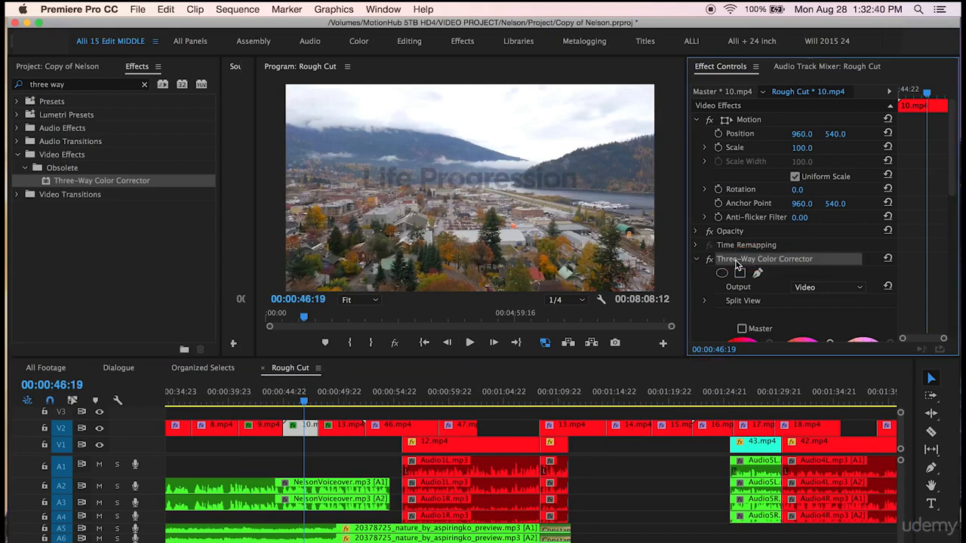
Paste the copied Three-Way Color Corrector onto clip 25.mp4 with the playhead at 00:02:19:17
scroll(638, 468, "right", 10)
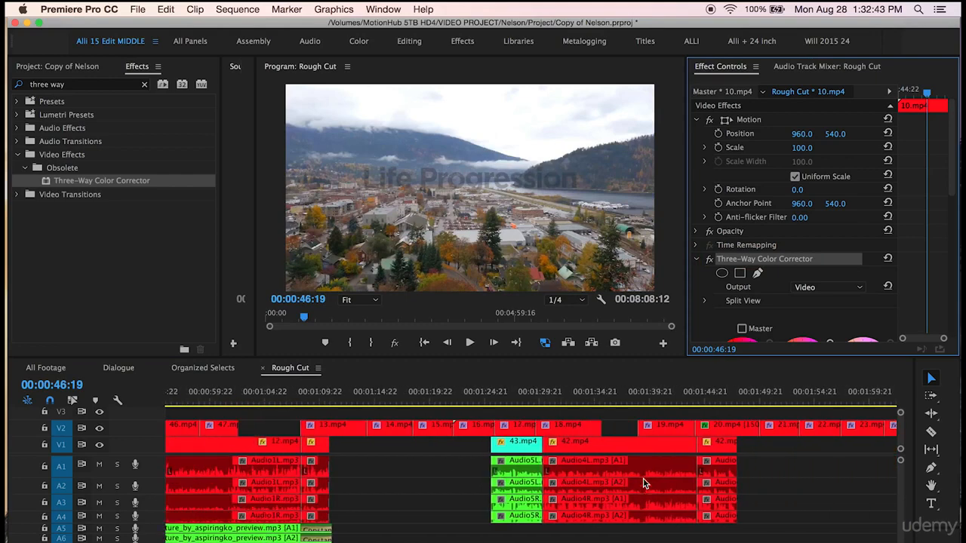
scroll(644, 483, "right", 2)
left_click(729, 397)
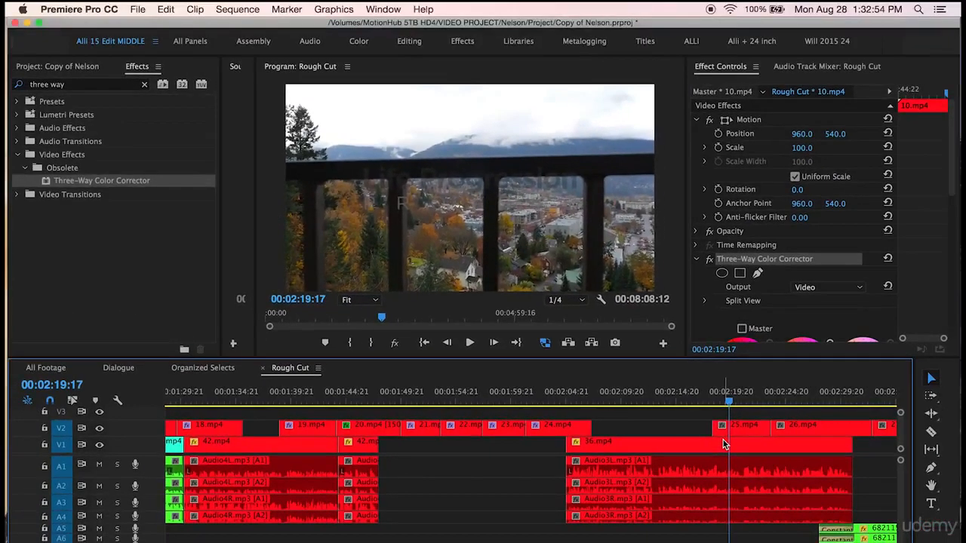
left_click(761, 426)
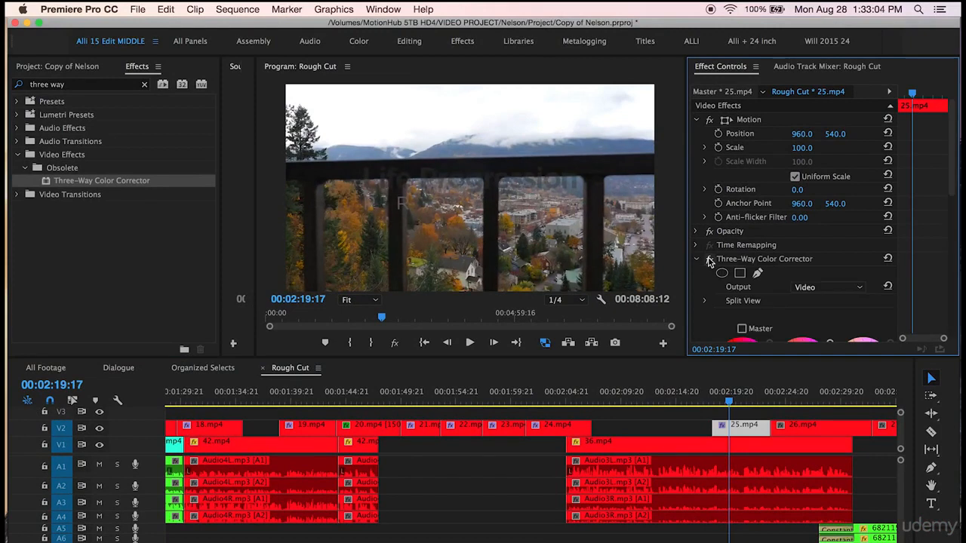
Check the park bench shot at 00:02:27:07, and copy the Three-Way Color Corrector from clip 22.mp4 at 00:01:55:21
scroll(677, 451, "right", 2)
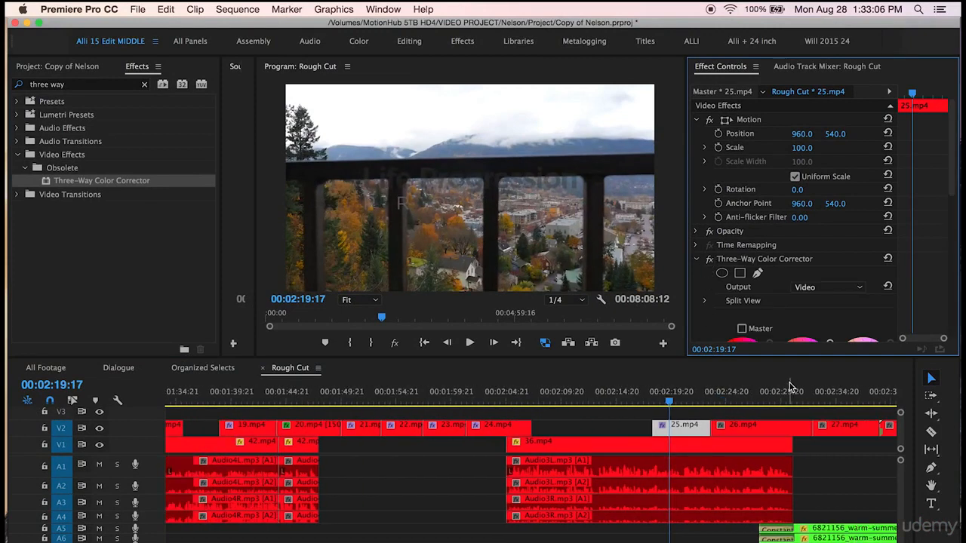
left_click(753, 400)
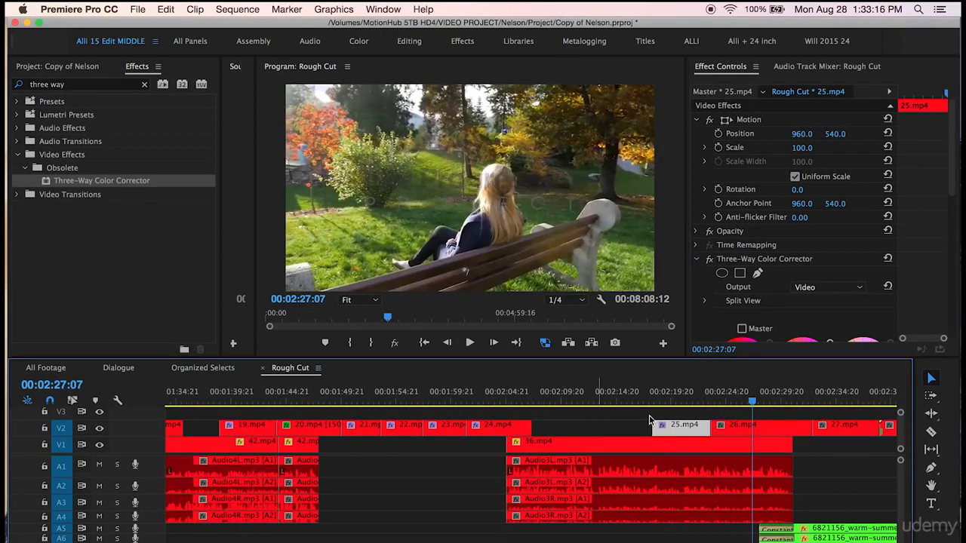
left_click(489, 395)
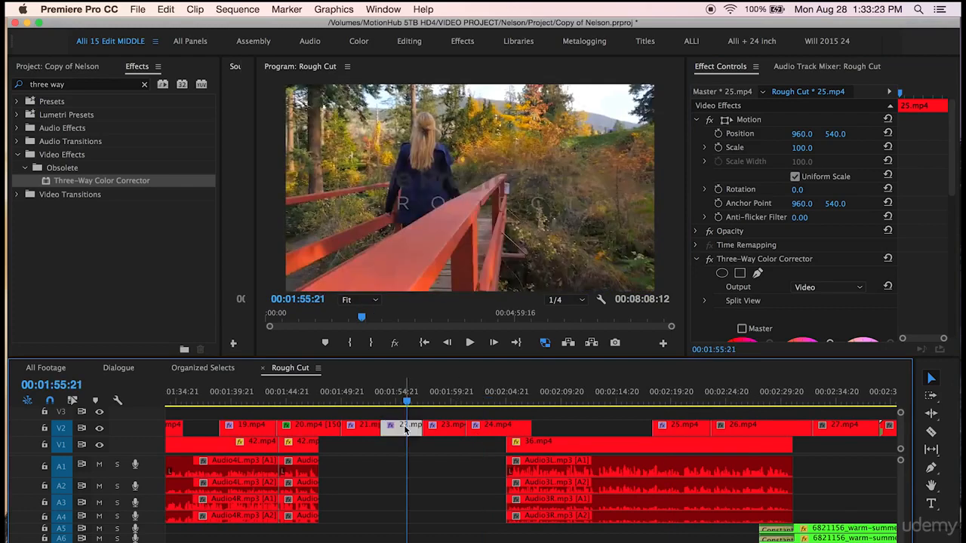
left_click(407, 425)
left_click(753, 262)
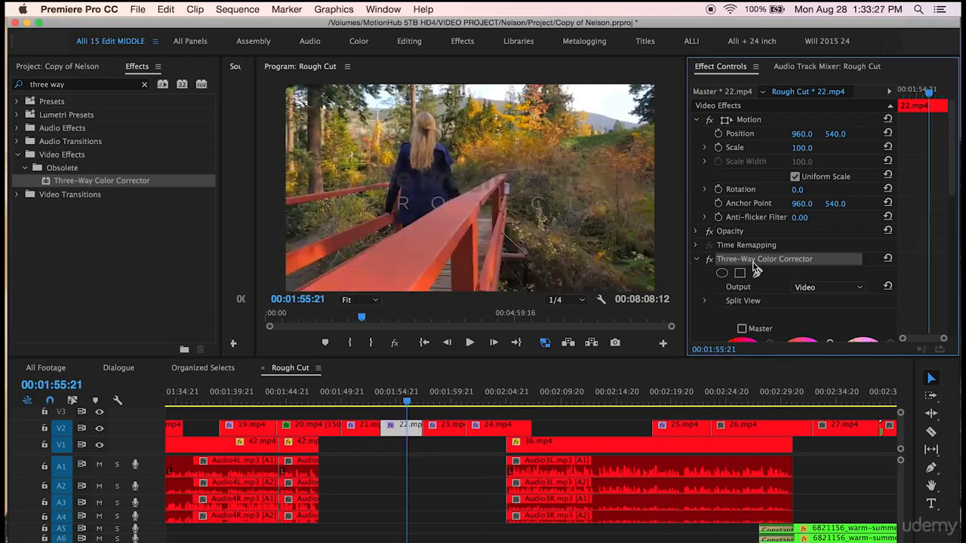
Paste the copied Three-Way Color Corrector onto the park bench clip 26.mp4 with the playhead at 00:02:31:08
left_click(798, 393)
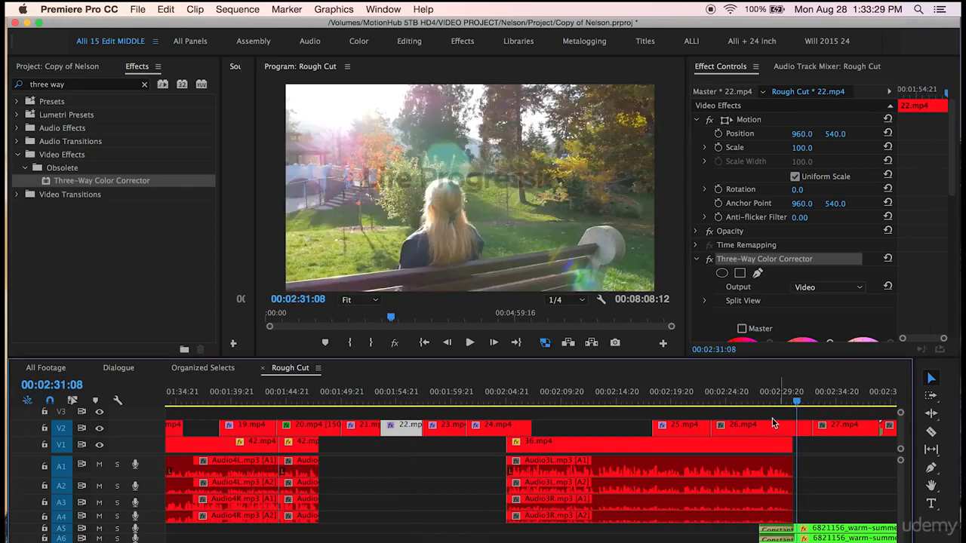
left_click(769, 425)
left_click(767, 313)
key("super+v")
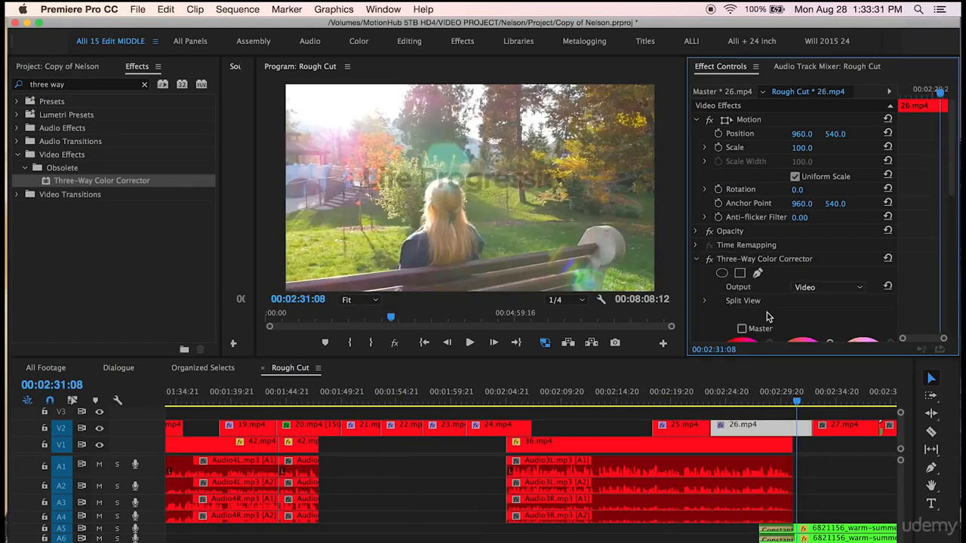
Paste the same Three-Way Color Corrector onto the lake clip 27.mp4 with the playhead at 00:02:34:13
scroll(735, 479, "down", 3)
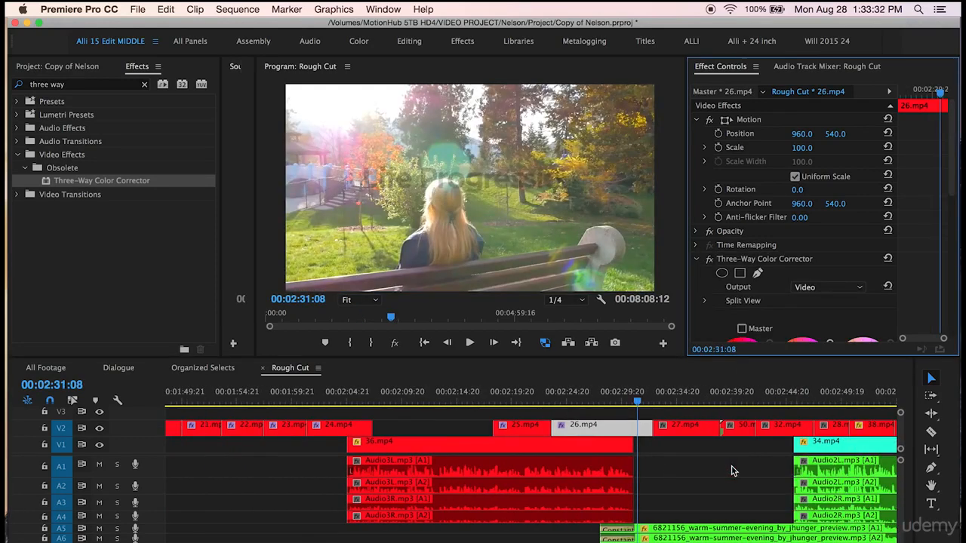
left_click(673, 396)
left_click(683, 428)
left_click(732, 318)
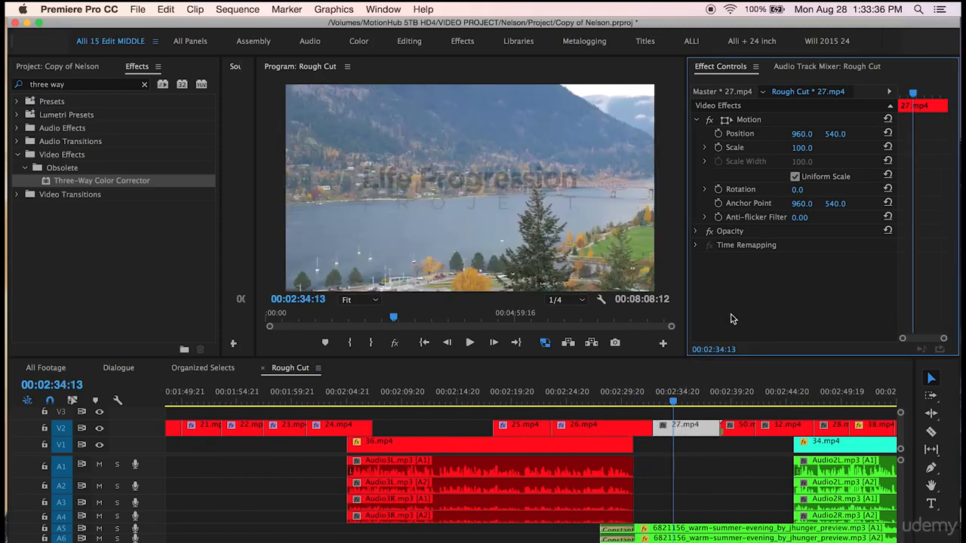
key("super+v")
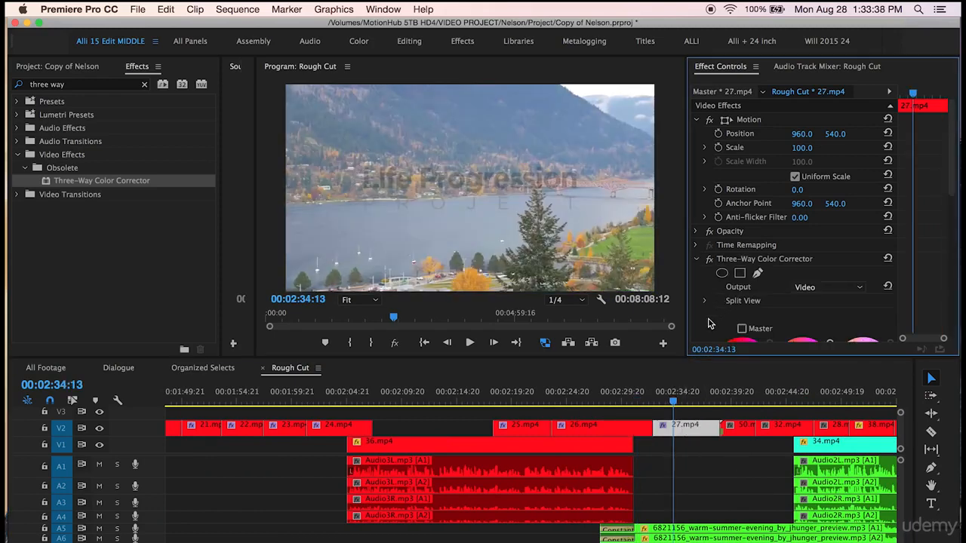
Reset the Three-Way Color Corrector on 27.mp4 to its defaults and set its Master Saturation to 130
scroll(708, 324, "down", 2)
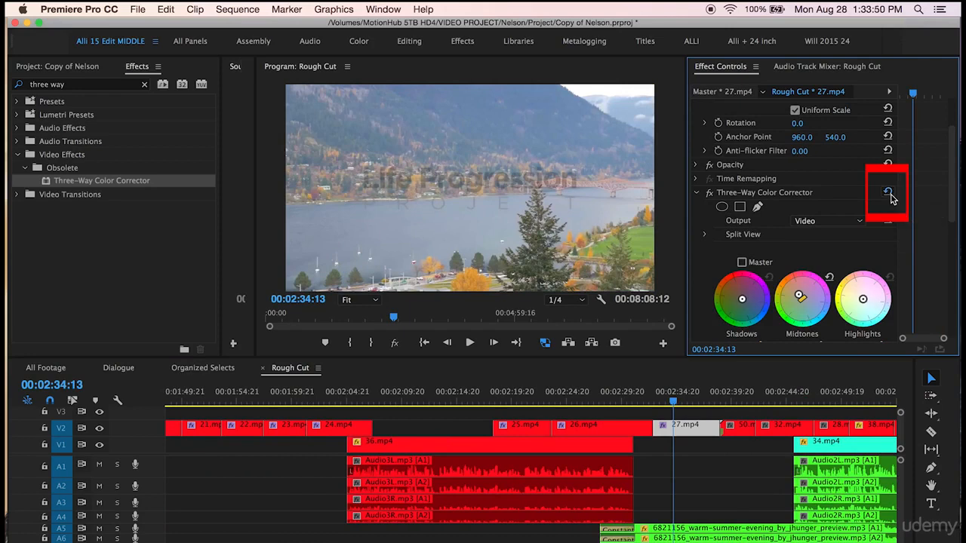
scroll(711, 266, "down", 5)
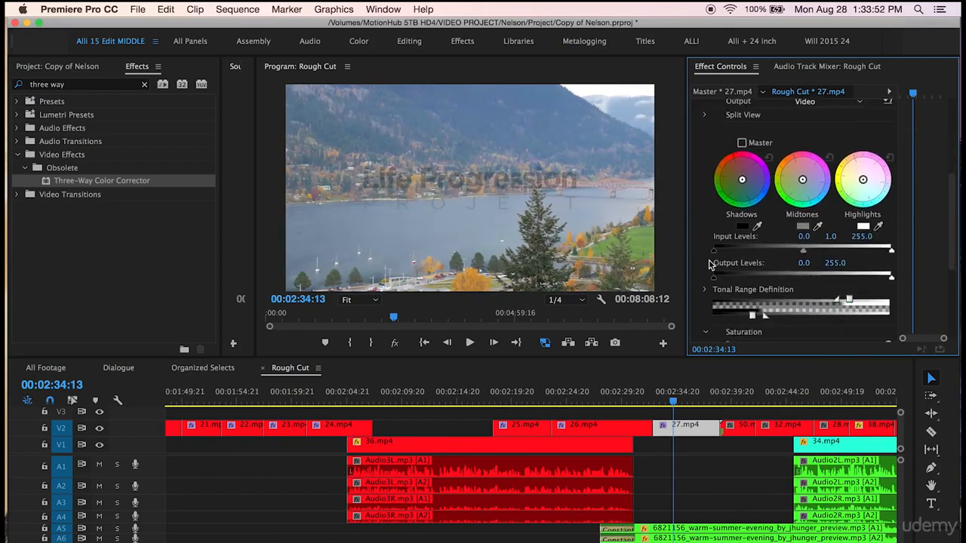
left_click(805, 280)
type("130")
key("Return")
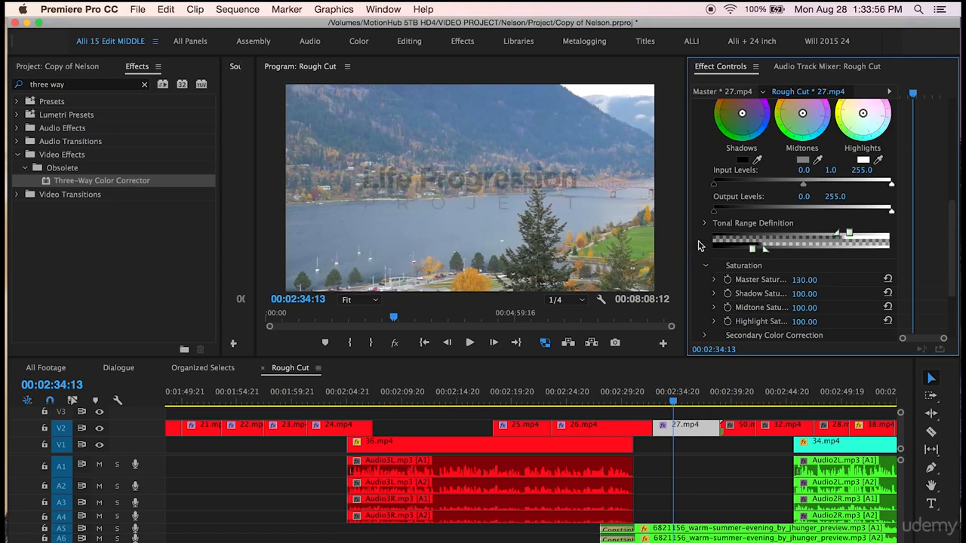
Shift 27.mp4's midtones slightly toward warm orange on the color wheel and raise its black input level to deepen the shadows
scroll(698, 249, "up", 3)
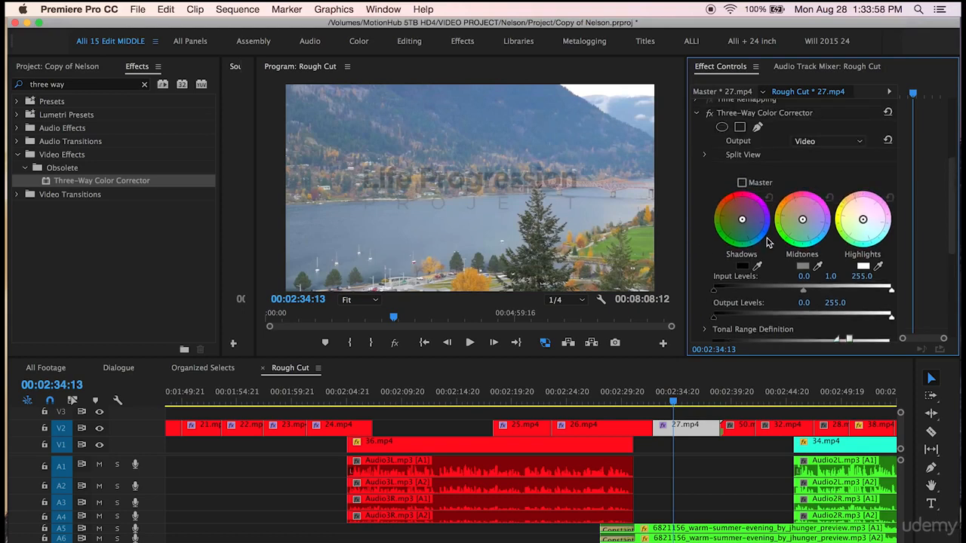
left_click_drag(802, 220, 800, 219)
left_click_drag(714, 291, 717, 294)
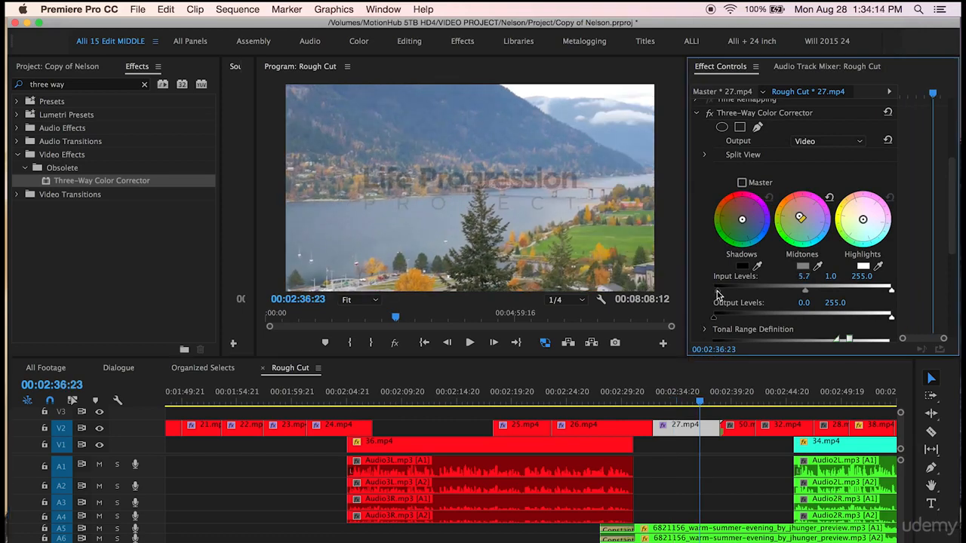
left_click_drag(719, 293, 720, 295)
scroll(700, 234, "up", 5)
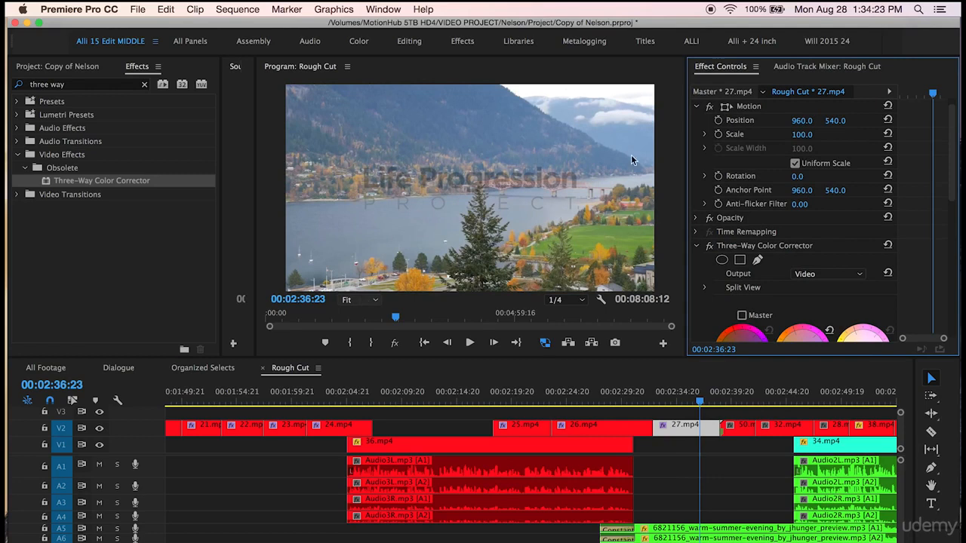
Copy the Three-Way Color Corrector from 27.mp4 and paste it onto the lakeshore clip 50.mp4 at 00:02:40:18
left_click(732, 249)
left_click(742, 392)
scroll(685, 494, "right", 3)
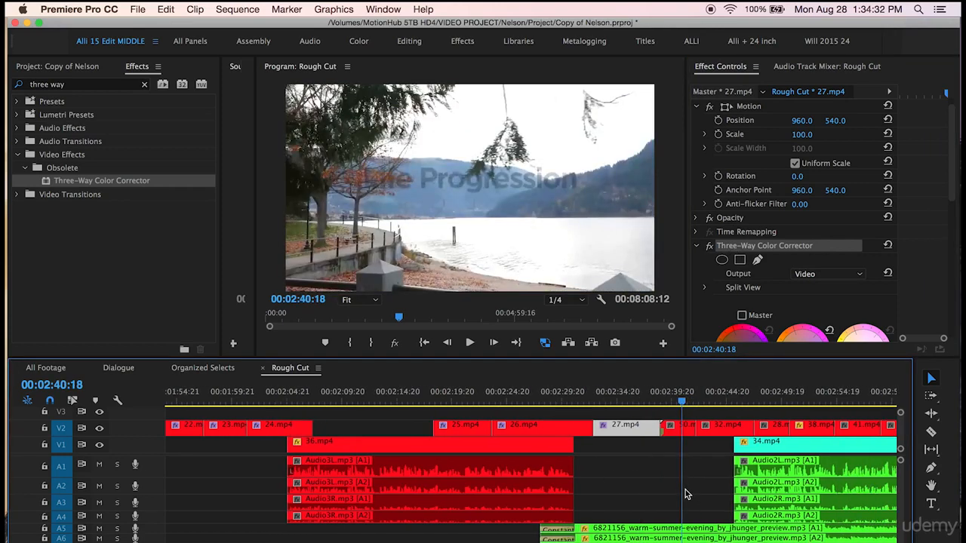
left_click(681, 442)
left_click(683, 427)
left_click(739, 317)
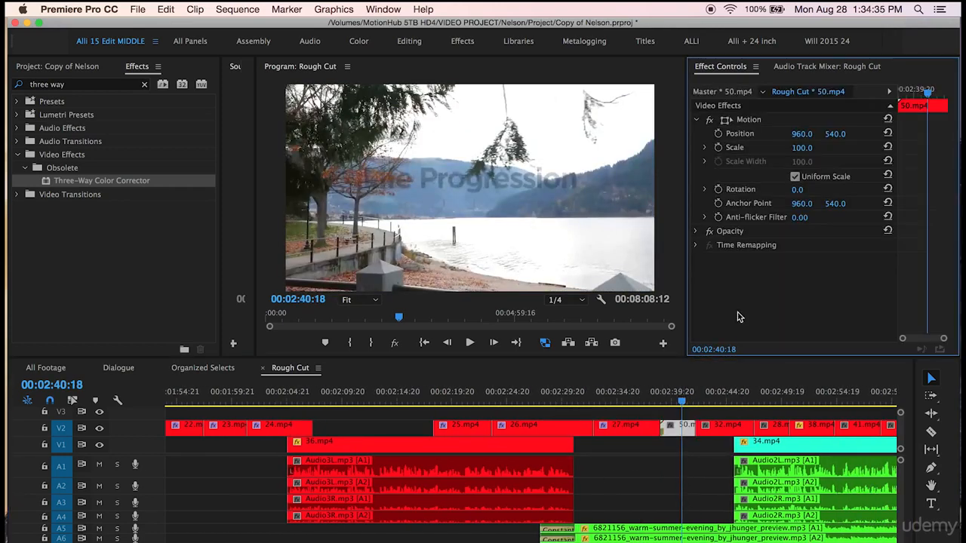
key("ctrl+v")
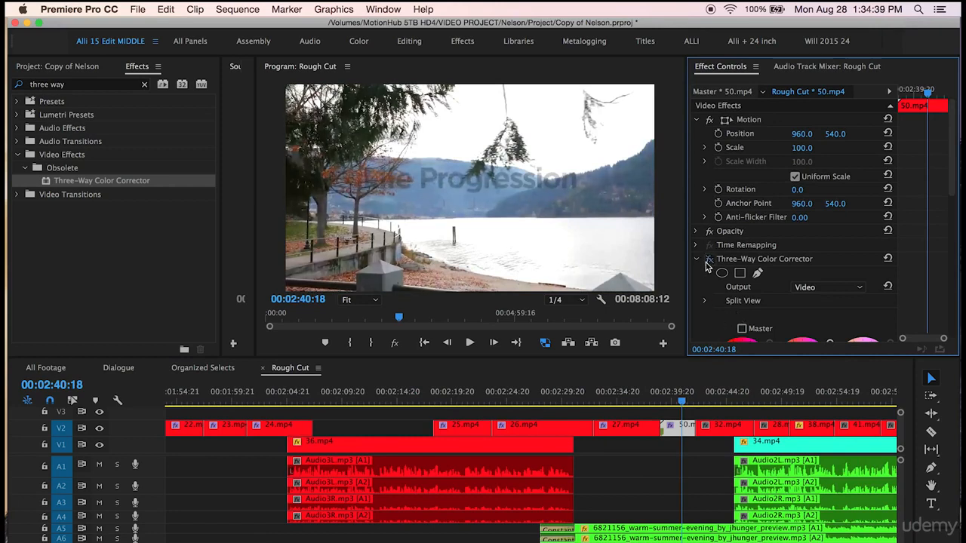
In 50.mp4's Three-Way Color Corrector, set the black input level to 0.0 and the white output level to 237.9
scroll(707, 317, "down", 4)
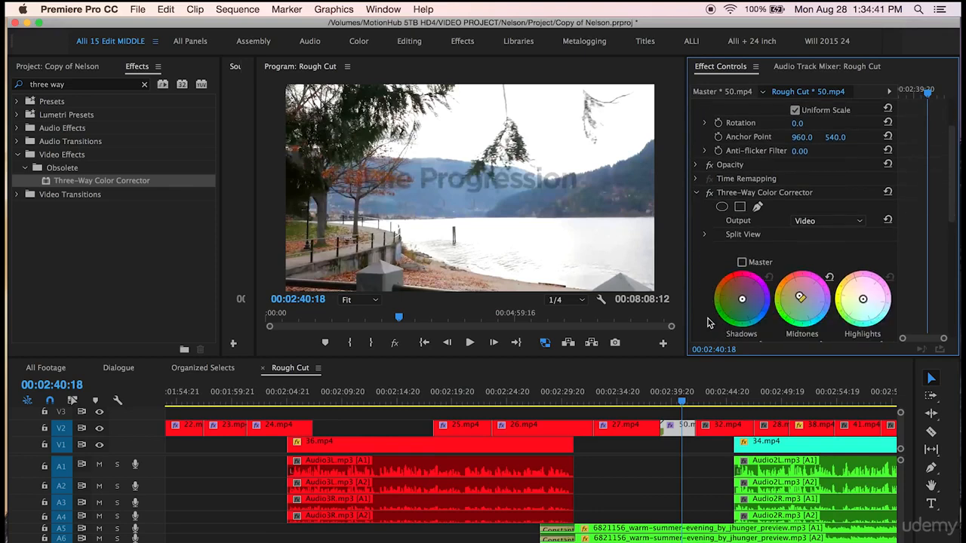
scroll(710, 301, "down", 1)
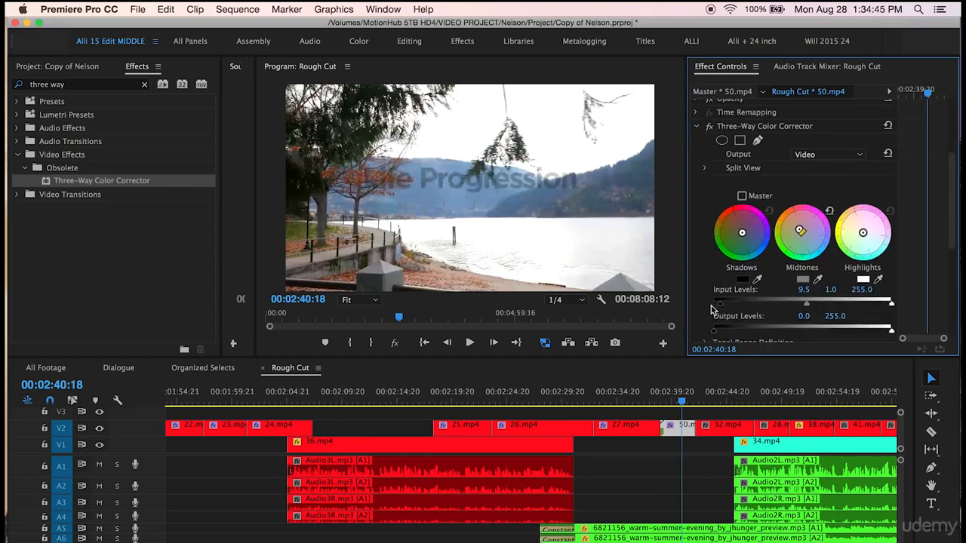
left_click_drag(718, 307, 711, 306)
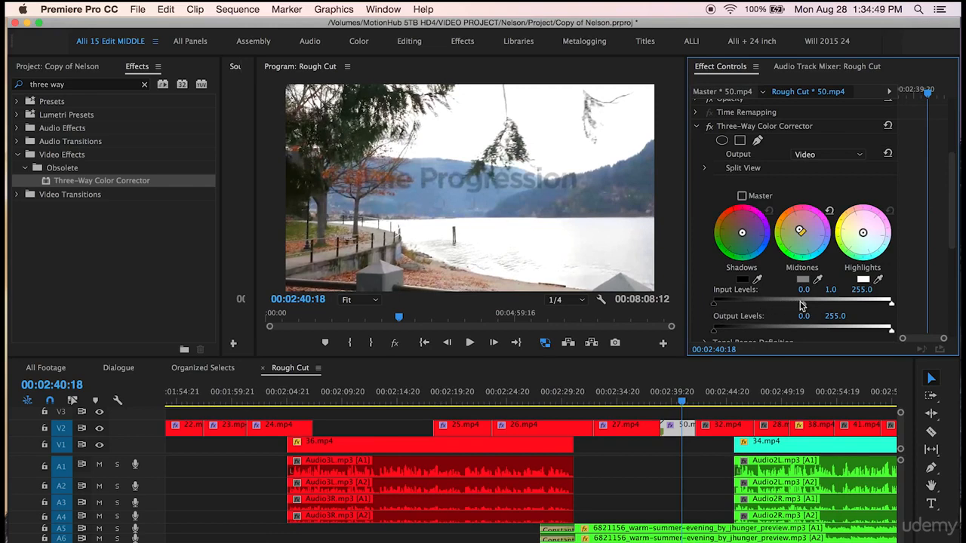
scroll(886, 318, "down", 1)
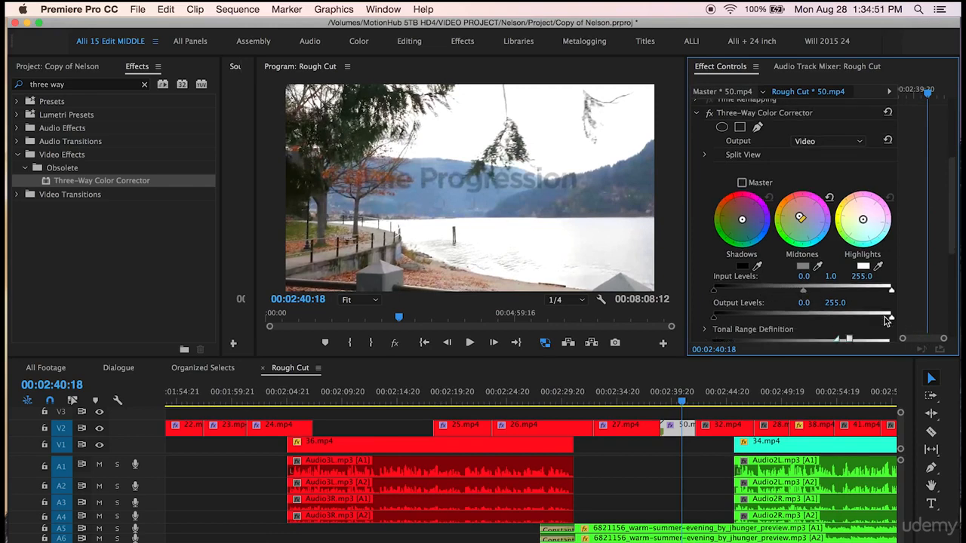
left_click_drag(889, 319, 879, 319)
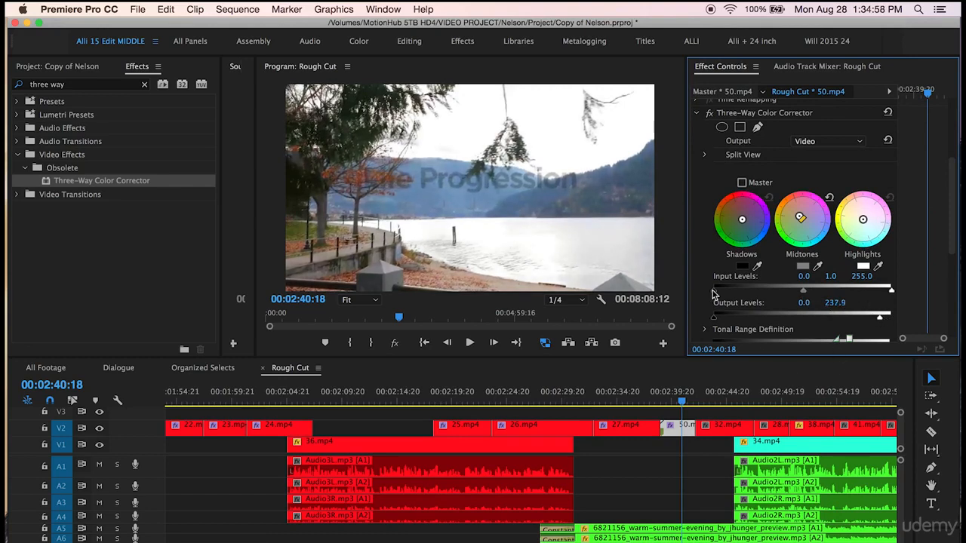
Switch the Three-Way Color Corrector off and back on to compare 50.mp4 with and without the correction
scroll(706, 221, "up", 3)
left_click(709, 181)
left_click(709, 181)
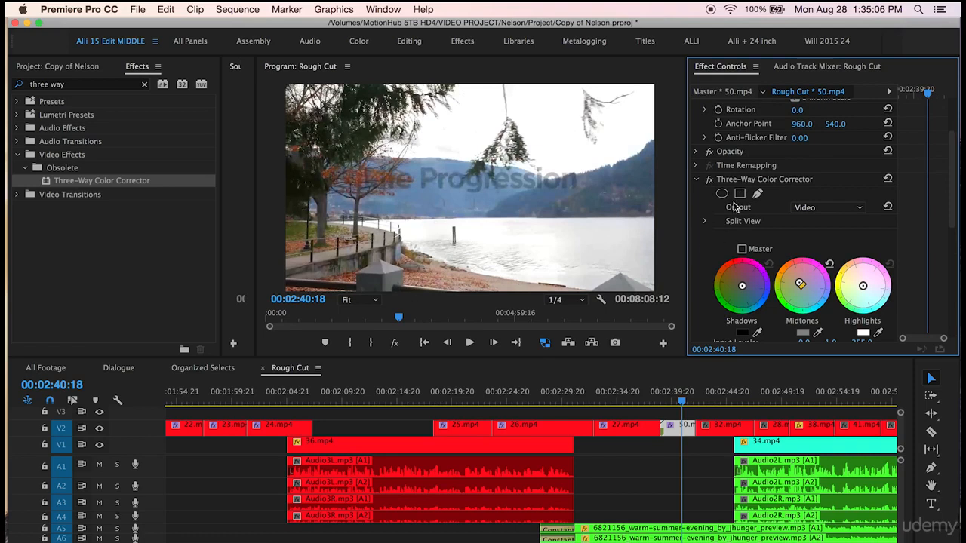
Copy the Three-Way Color Corrector from 50.mp4 onto 32.mp4 at 00:02:43:17 and set its white output level to 255.0
left_click(734, 182)
left_click(714, 395)
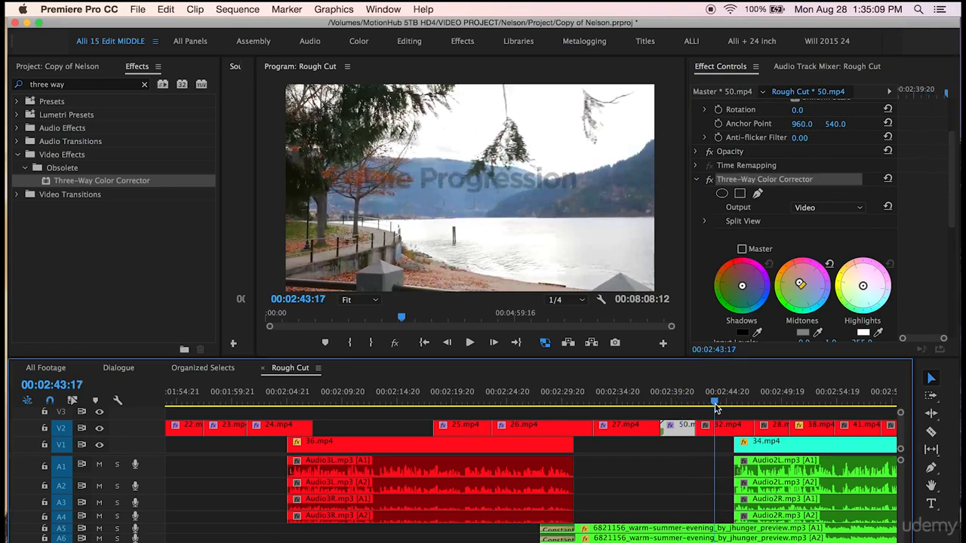
scroll(657, 457, "right", 3)
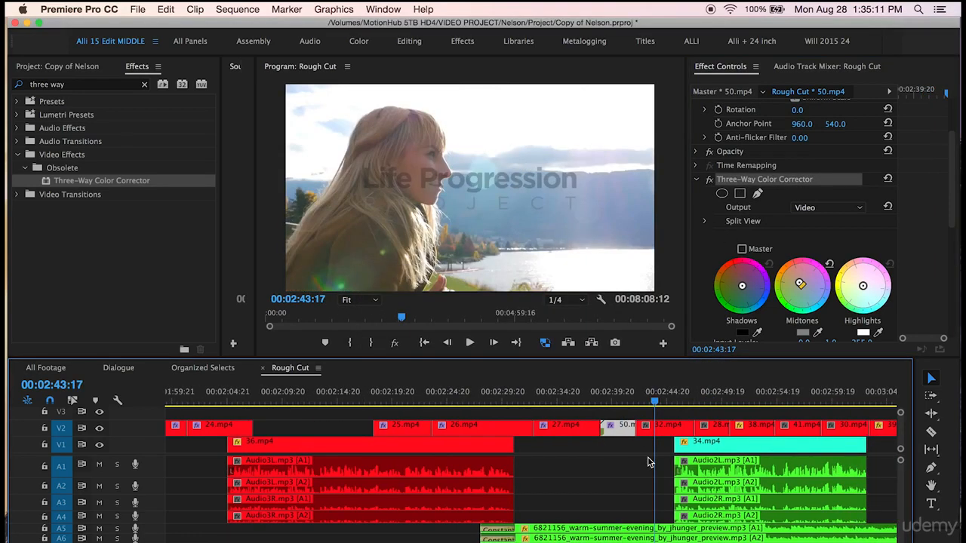
left_click(668, 431)
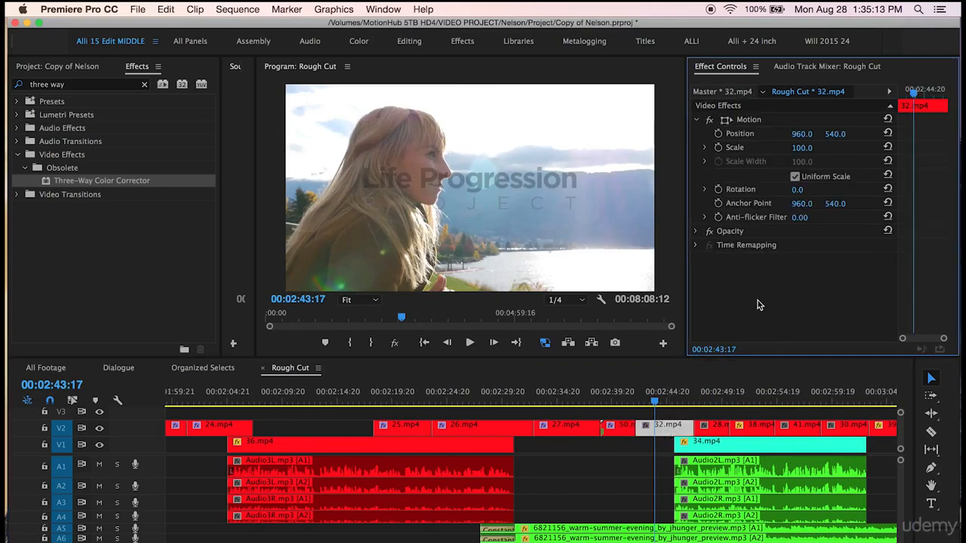
scroll(708, 324, "down", 5)
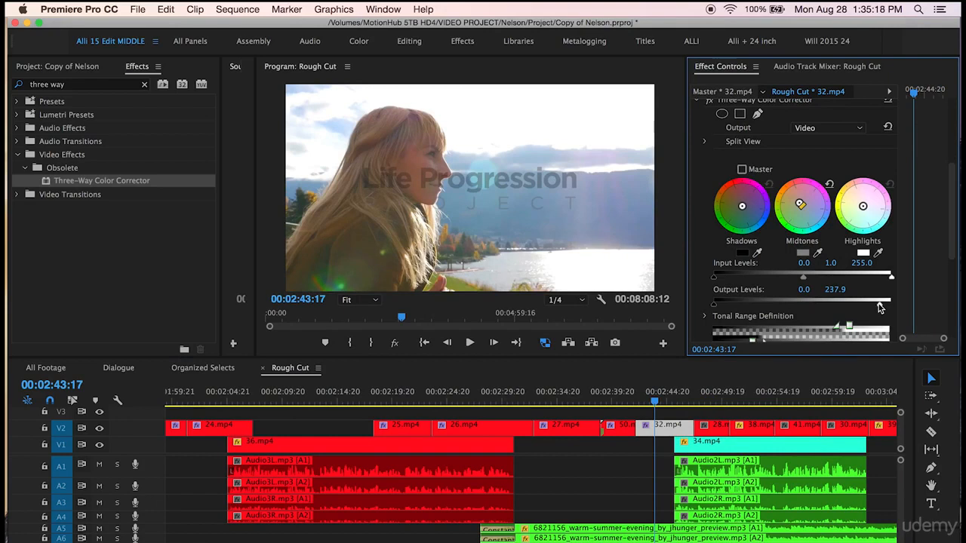
left_click_drag(880, 307, 903, 308)
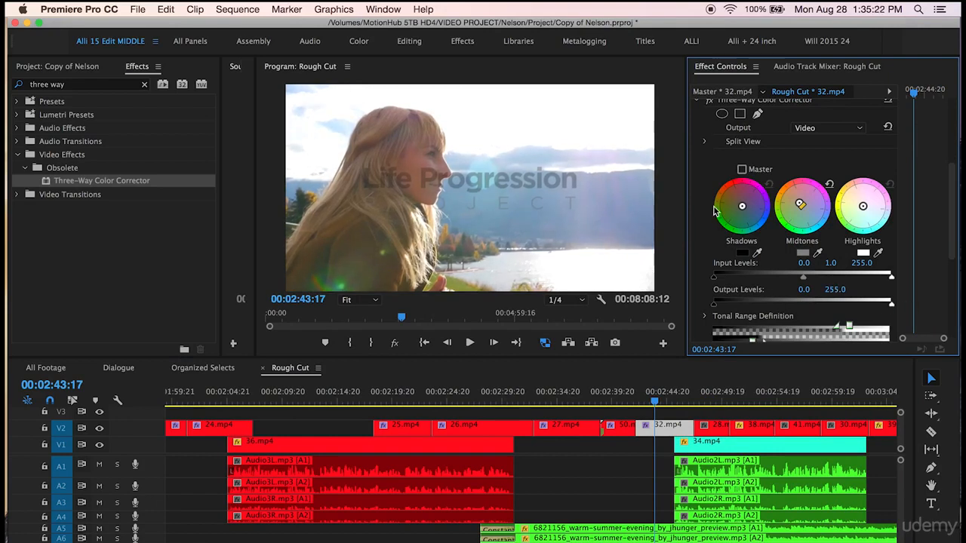
Copy the Three-Way Color Corrector from 32.mp4 and paste it onto the mountain lake clip 28.mp4 at 00:02:48:16
scroll(700, 195, "up", 2)
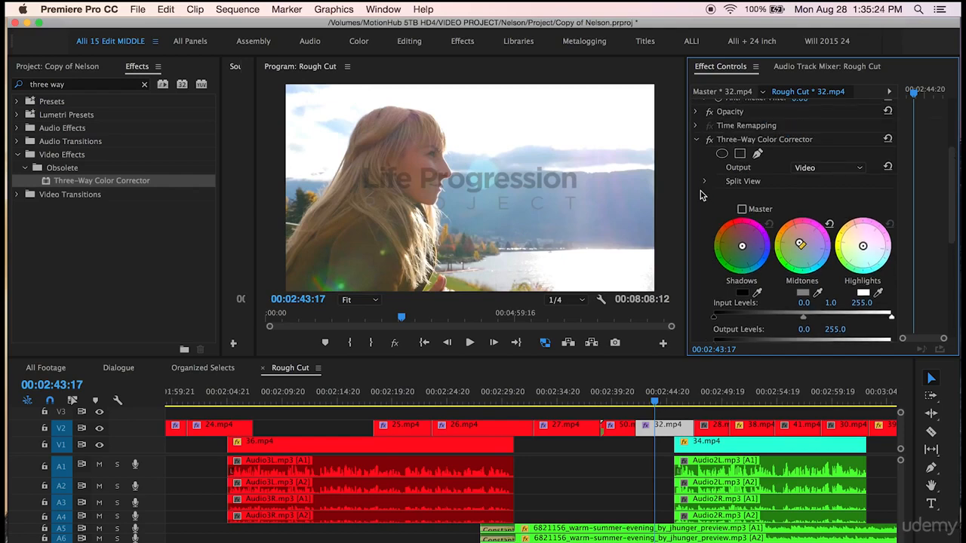
left_click(735, 141)
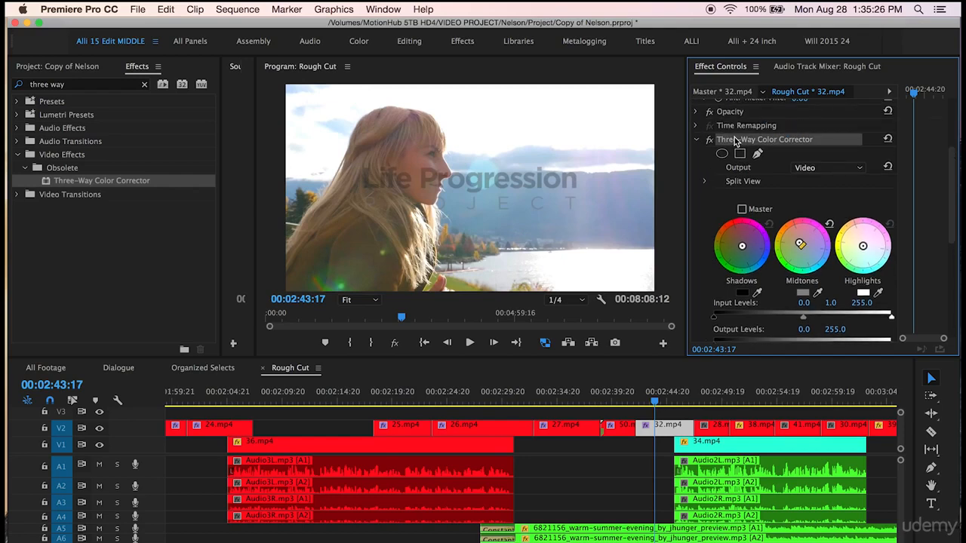
left_click(709, 396)
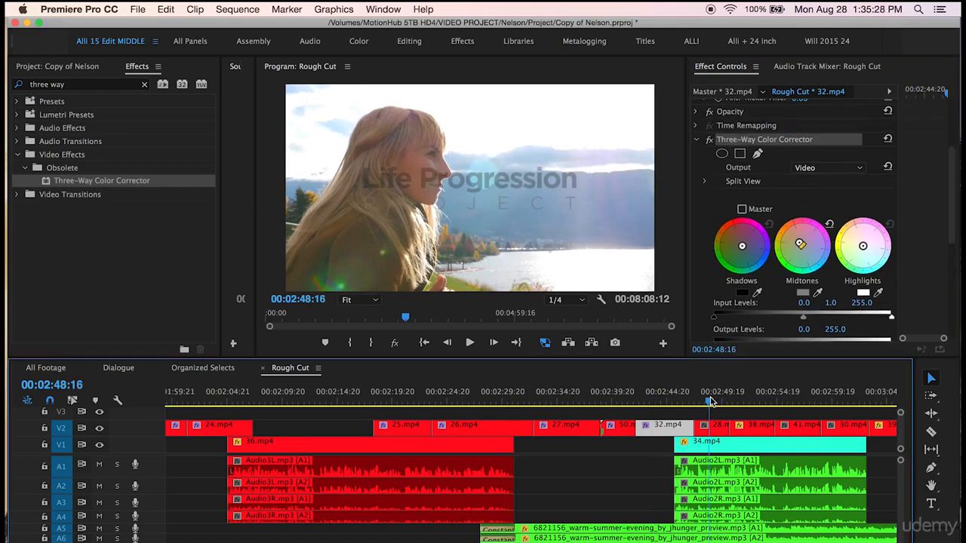
left_click(715, 427)
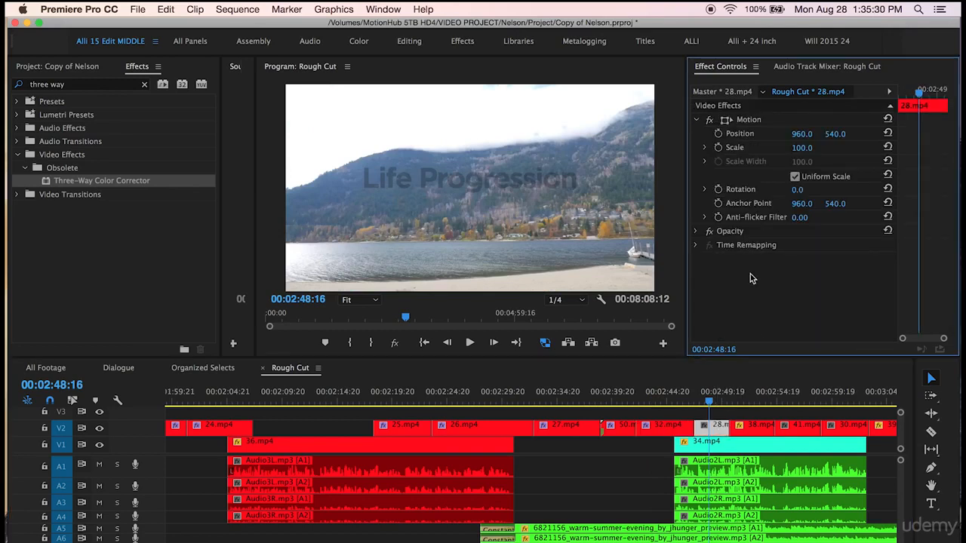
Paste the copied Three-Way Color Corrector onto the bridge clip 38.mp4 at 00:02:52:17 and the park clip 41.mp4 at 00:02:56:18
left_click(755, 391)
scroll(725, 423, "right", 2)
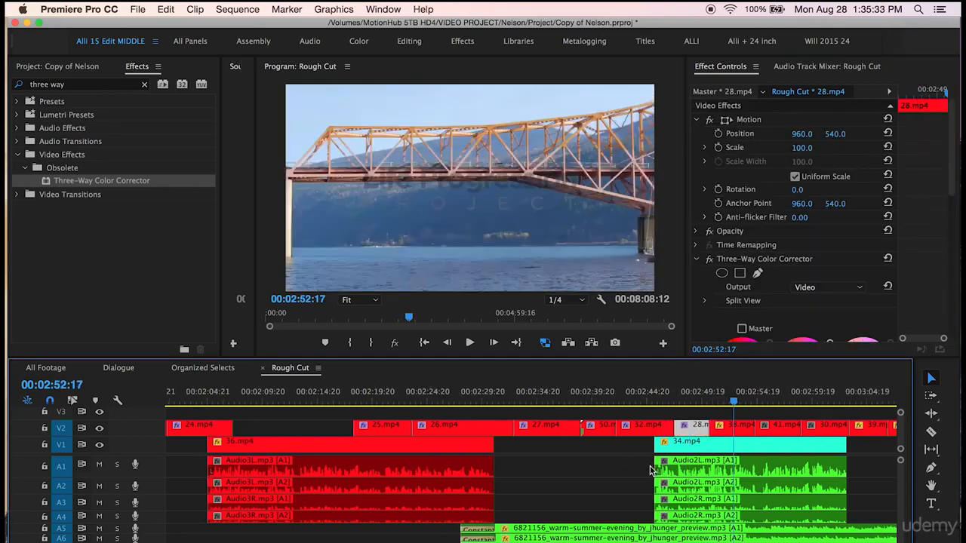
left_click(720, 429)
left_click(769, 301)
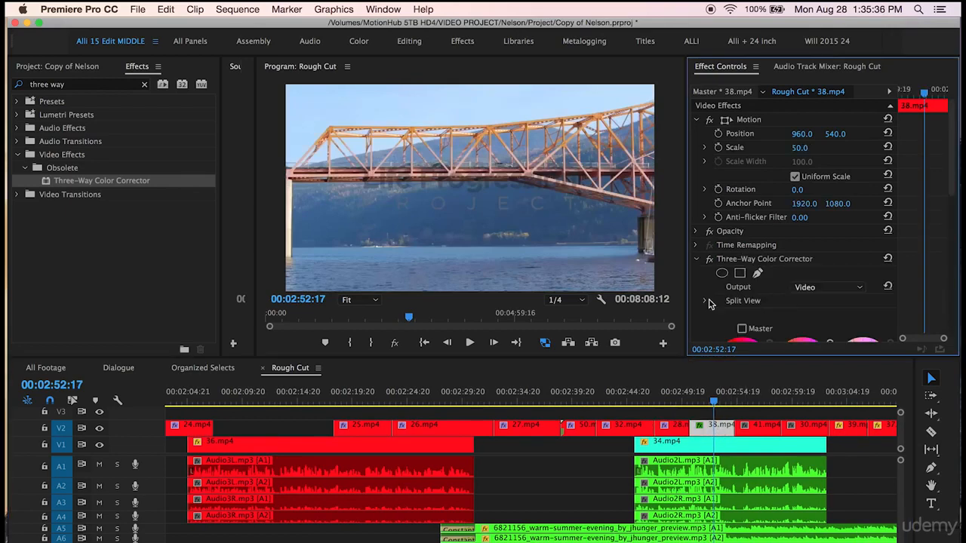
left_click(757, 393)
left_click(758, 430)
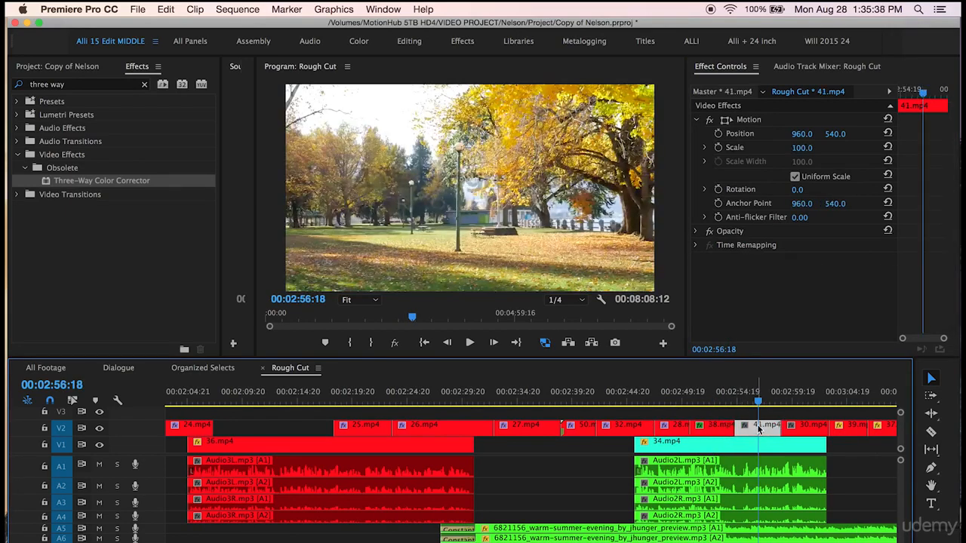
left_click_drag(777, 318, 777, 318)
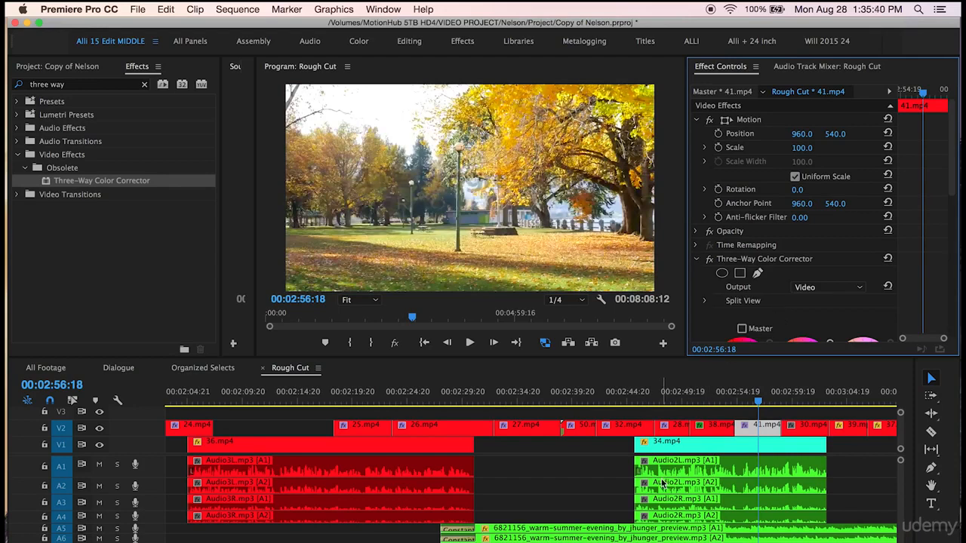
Paste the copied Three-Way Color Corrector onto the beach clip 30.mp4 at 00:03:00:03 and the sailboat clip 39.mp4 at 00:03:03:15
scroll(662, 484, "right", 1)
left_click(776, 395)
scroll(731, 432, "right", 4)
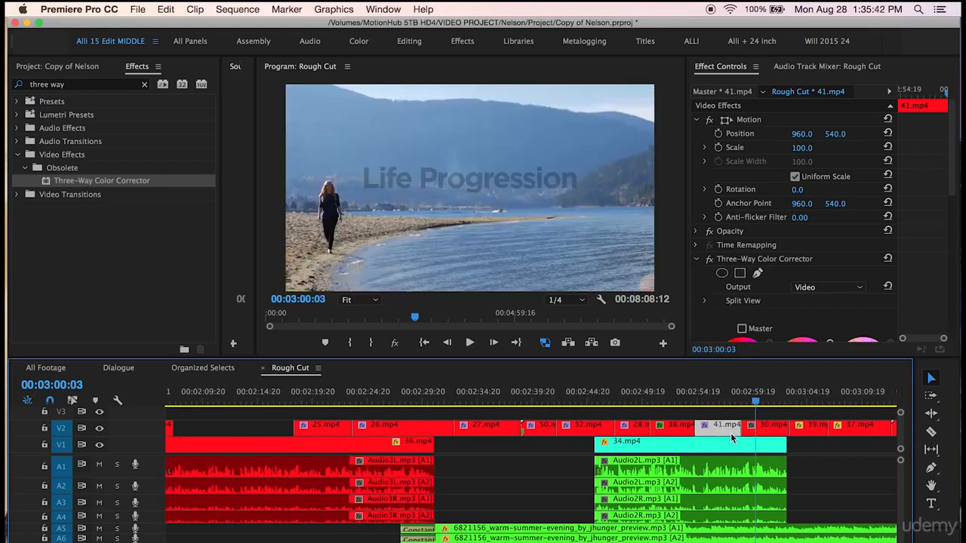
left_click(709, 427)
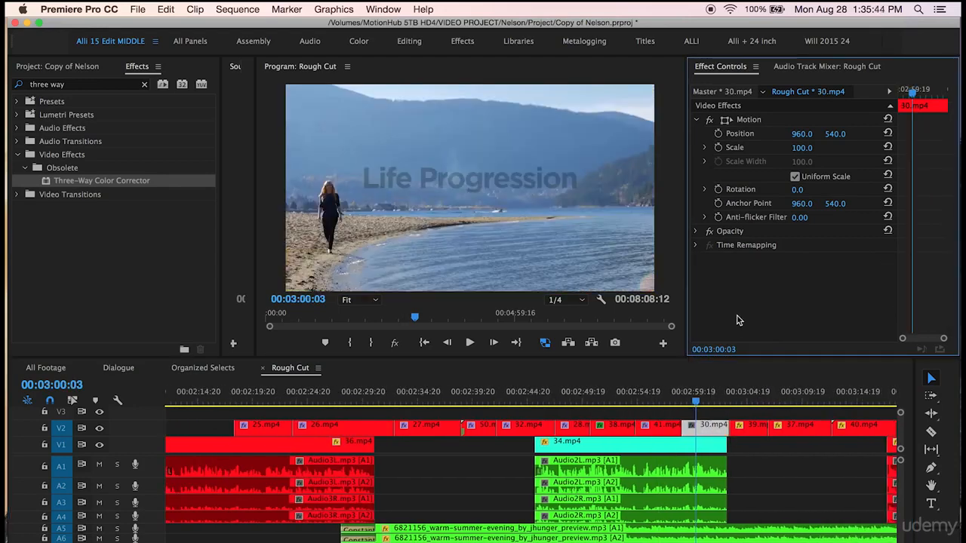
left_click_drag(738, 320, 738, 320)
left_click(733, 395)
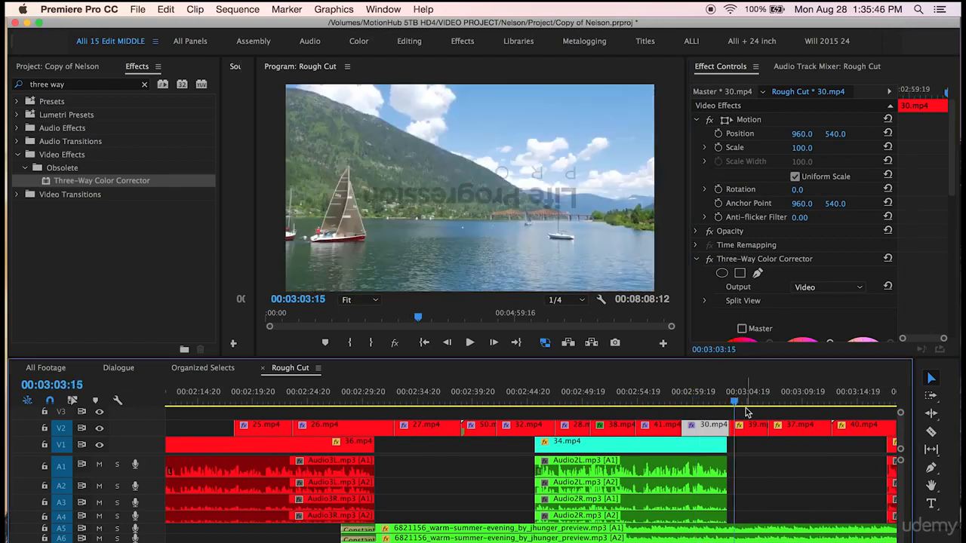
left_click(752, 427)
left_click(760, 308)
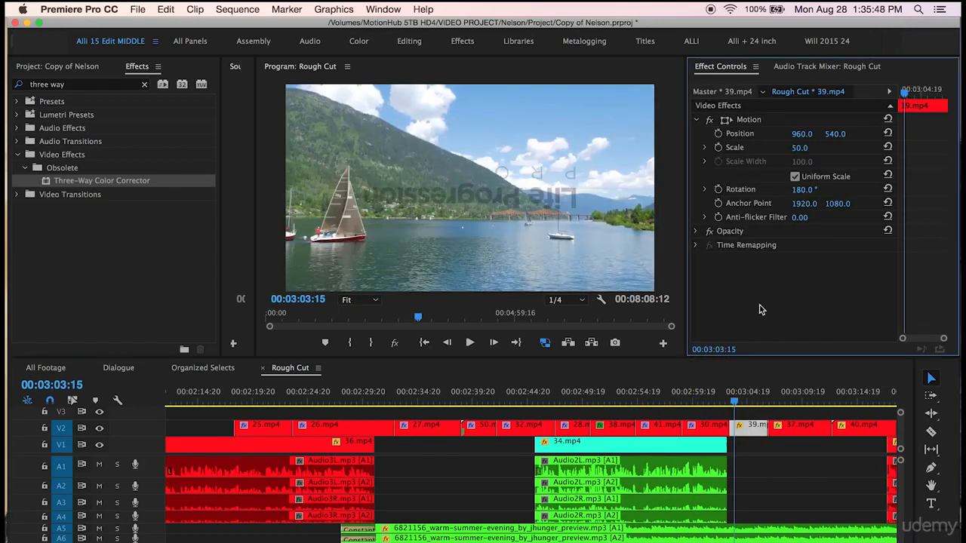
Paste the copied Three-Way Color Corrector onto 37.mp4 at 00:03:09:17 and onto 40.mp4 at 00:03:15:05
left_click(802, 394)
left_click(794, 432)
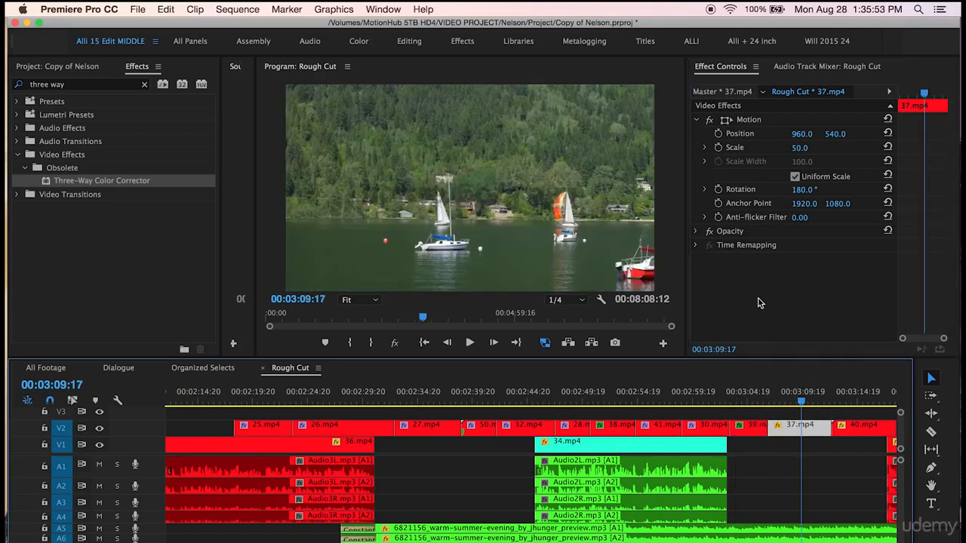
left_click(759, 302)
scroll(679, 432, "down", 5)
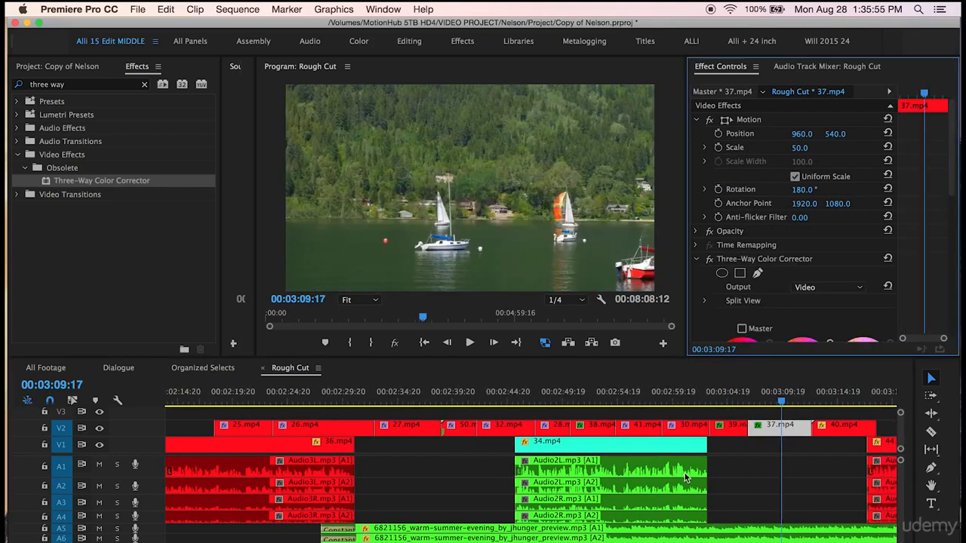
left_click(678, 428)
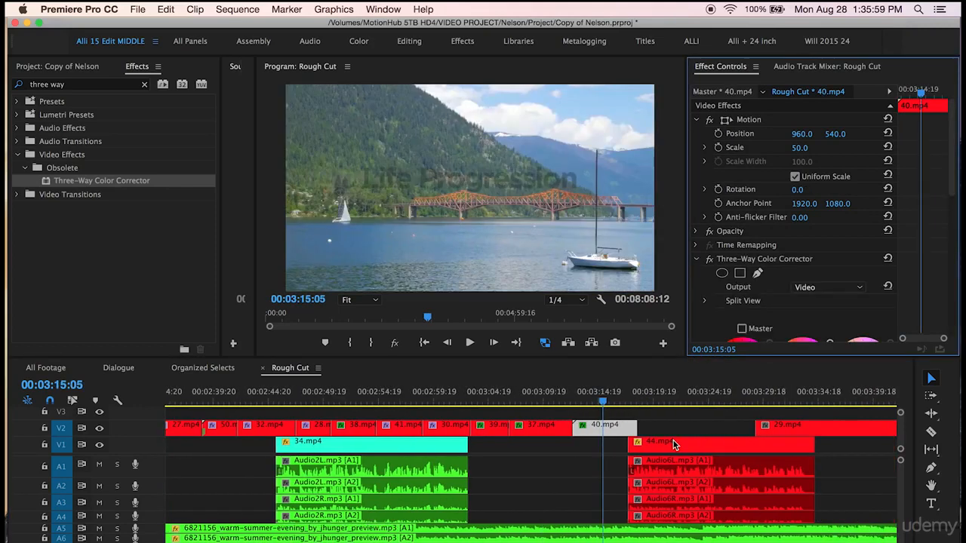
Paste the copied Three-Way Color Corrector onto 29.mp4, the last clip of the main section, with the playhead at 00:03:34:21
left_click(822, 392)
scroll(725, 425, "right", 5)
left_click(692, 428)
left_click(725, 310)
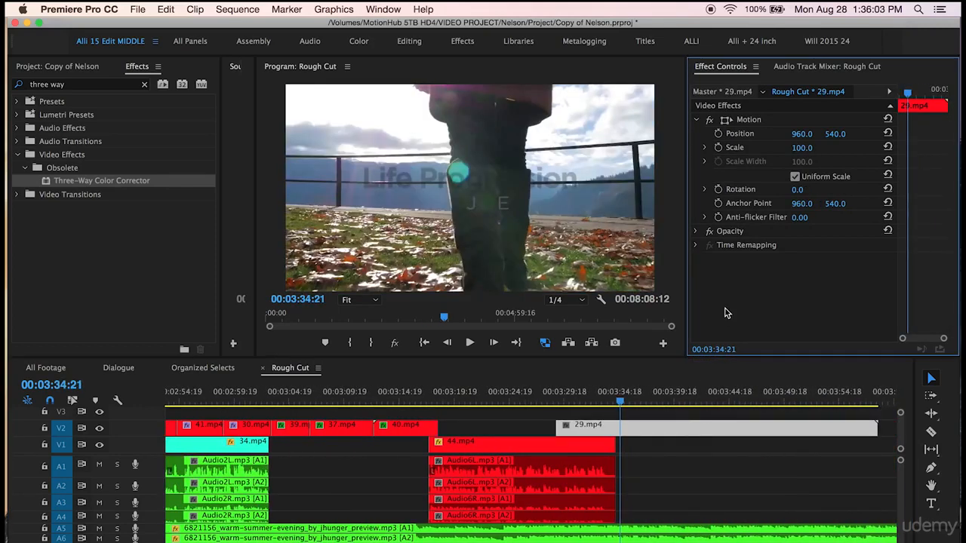
key("super+v")
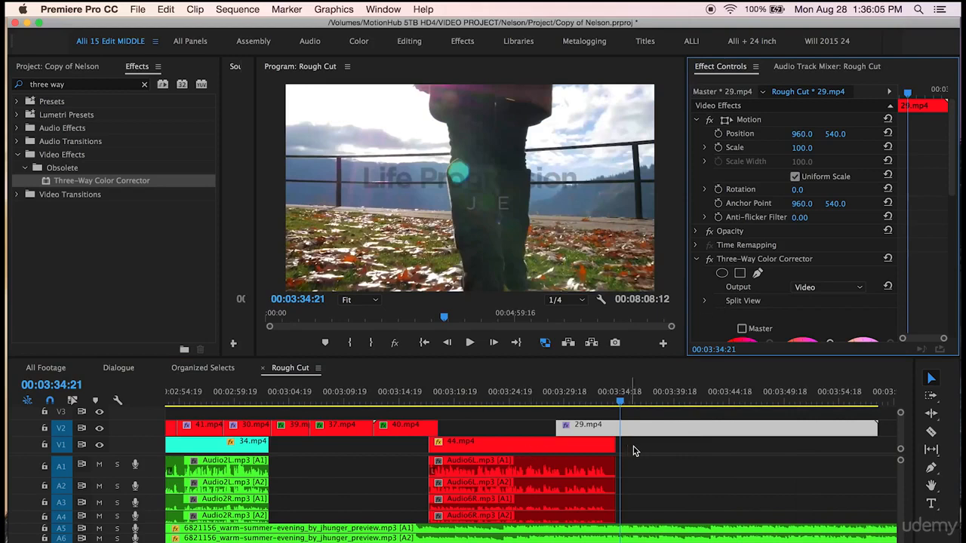
Go back to 00:01:02:18 and apply the Three-Way Color Corrector to the presenter clip 12.mp4 on V1
left_click(661, 456)
key("minus")
key("minus")
key("minus")
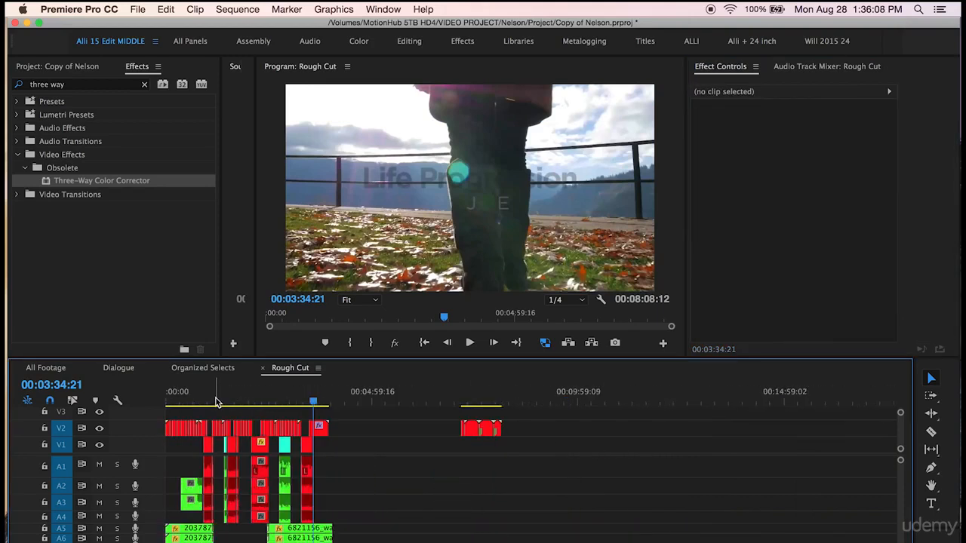
left_click(211, 400)
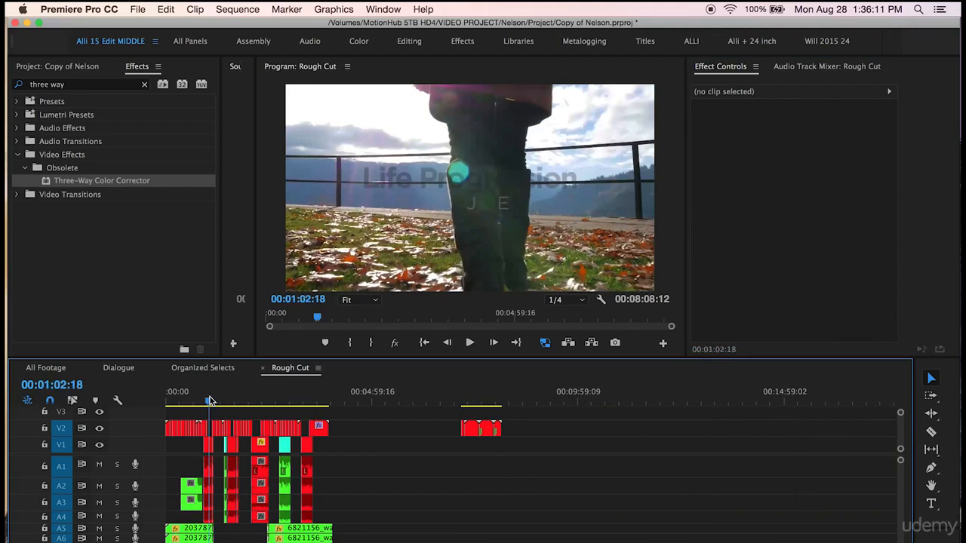
key("equal")
key("equal")
key("equal")
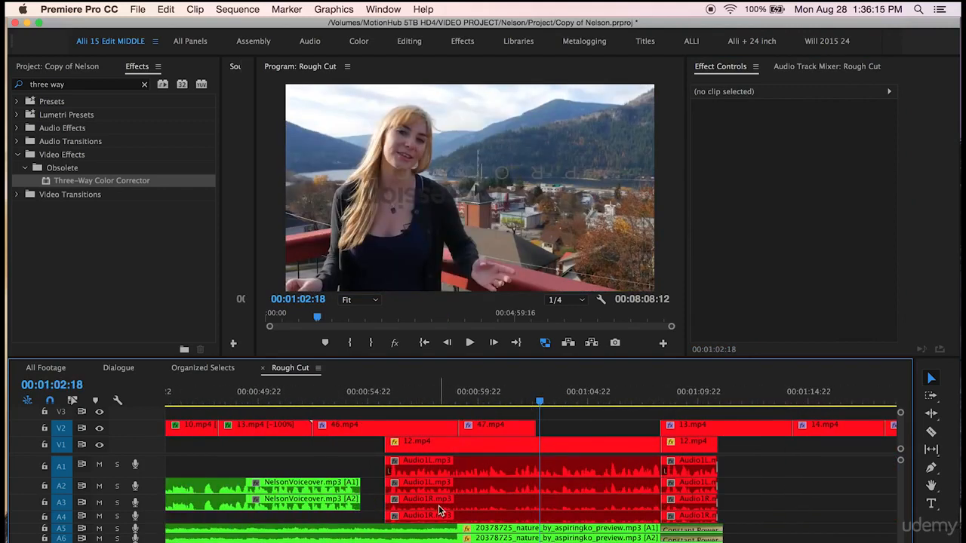
left_click(546, 452)
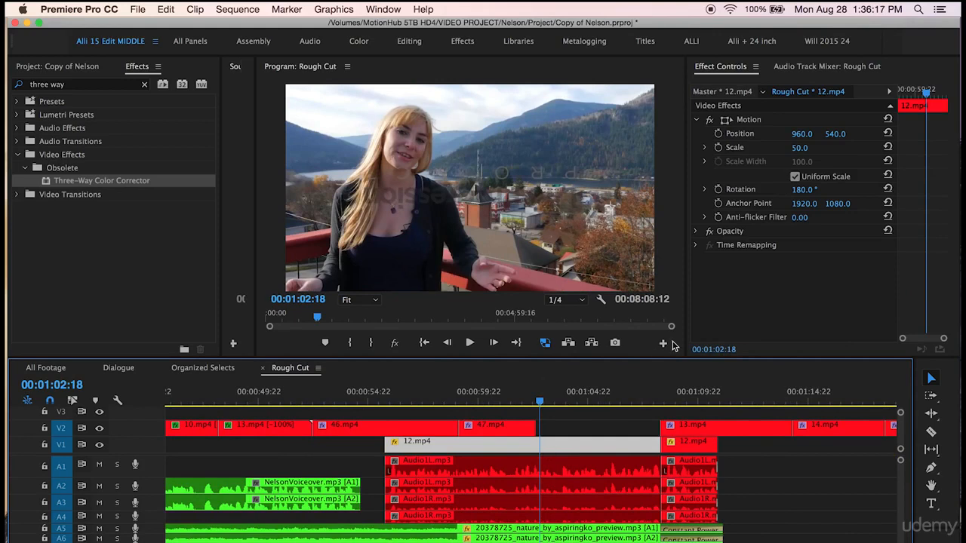
left_click_drag(90, 180, 721, 301)
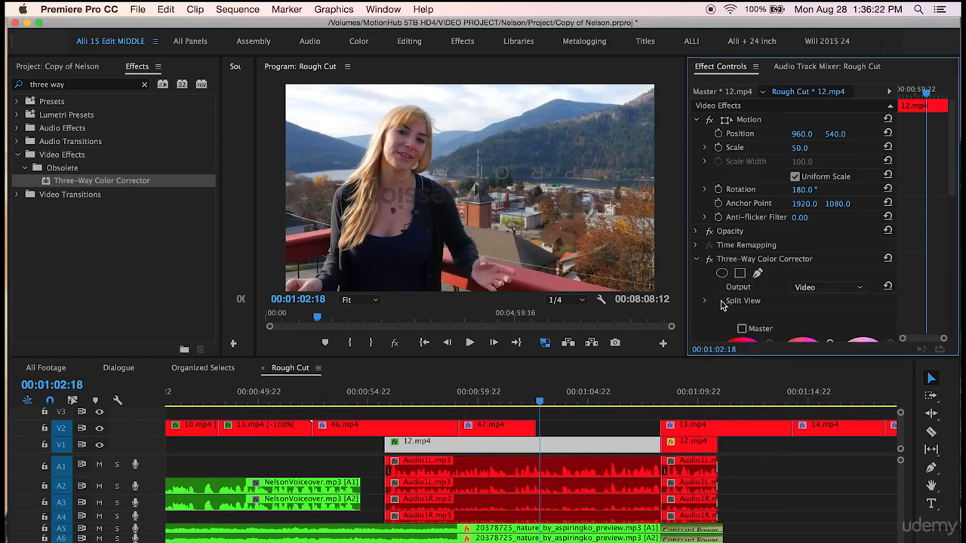
Check 12.mp4 at 00:01:06:16, raise its Three-Way Color Corrector midtone input level to 1.2, and toggle the effect to compare
left_click(628, 392)
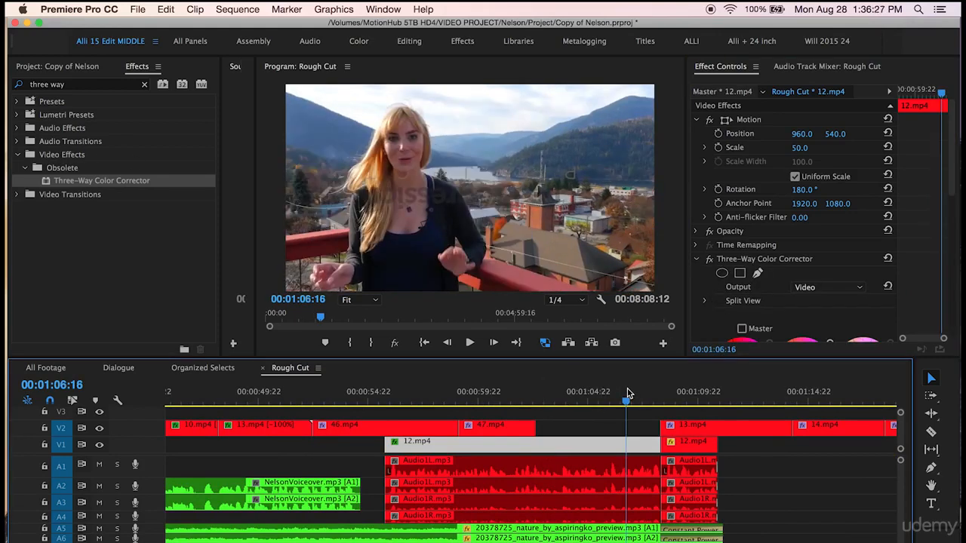
left_click(707, 261)
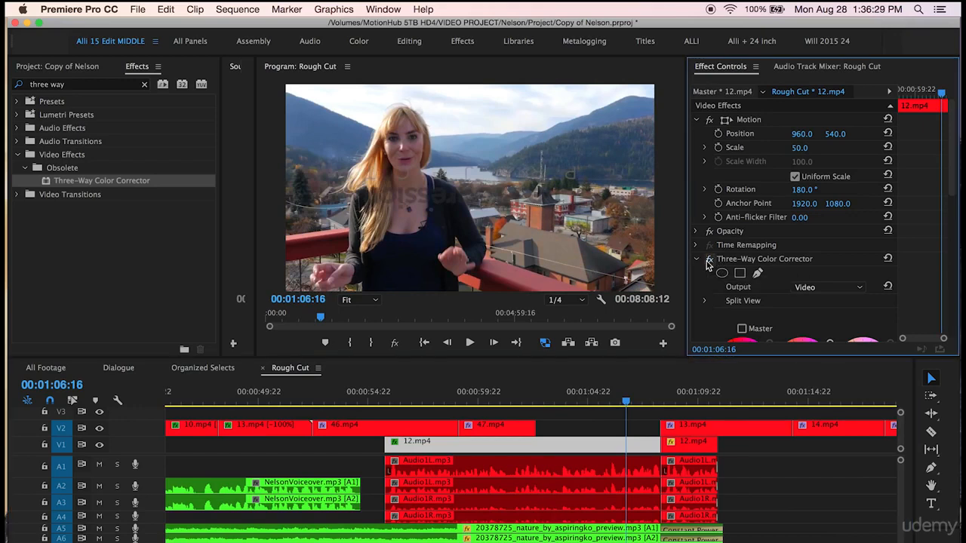
scroll(702, 332, "down", 4)
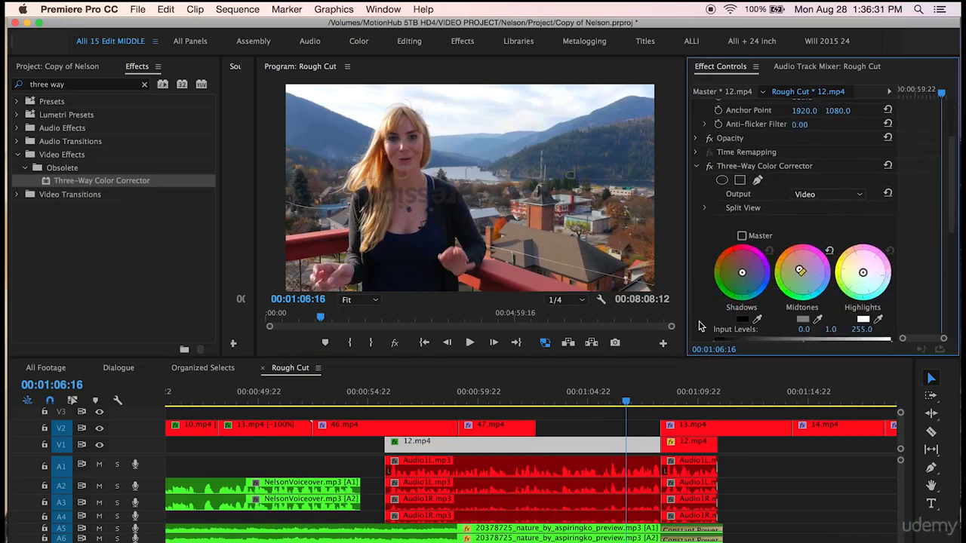
left_click_drag(803, 290, 806, 293)
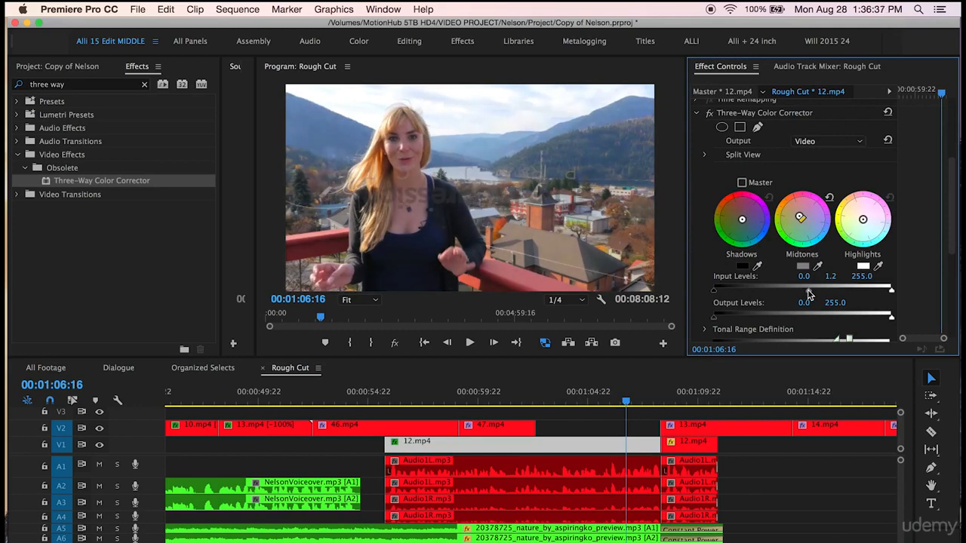
left_click(709, 113)
left_click(709, 114)
Copy the Three-Way Color Corrector from 12.mp4 and paste it onto the forest presenter clip 42.mp4 at 00:01:37:12
scroll(709, 193, "up", 2)
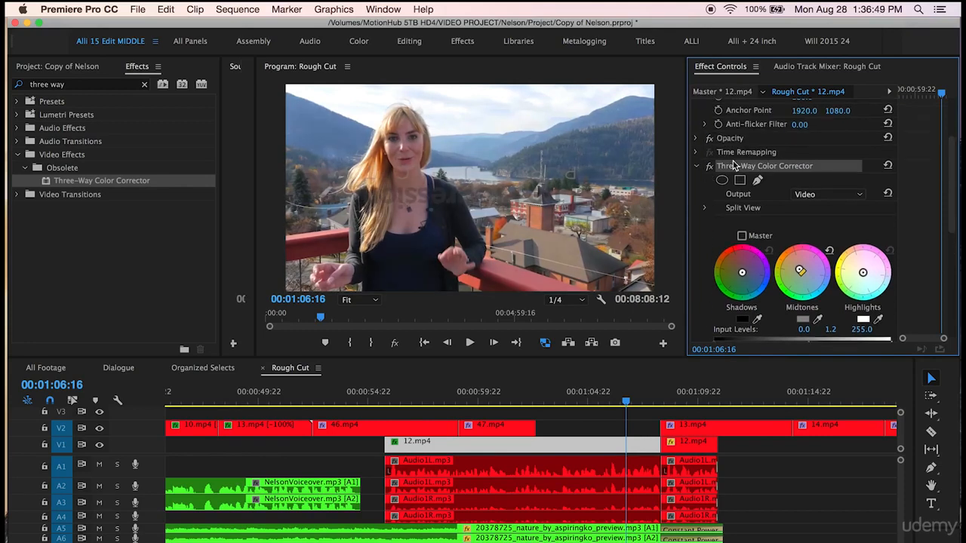
scroll(792, 498, "down", 6)
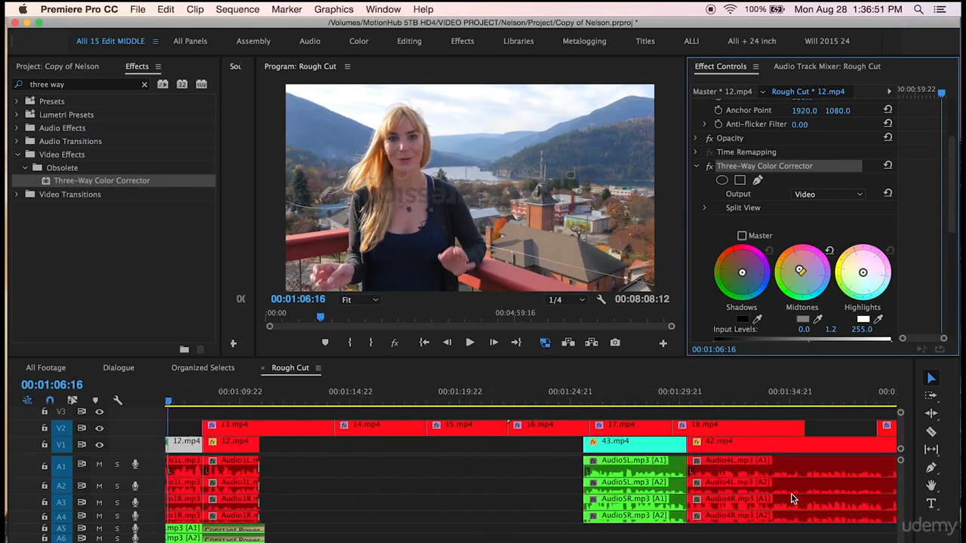
scroll(793, 499, "down", 3)
left_click(728, 393)
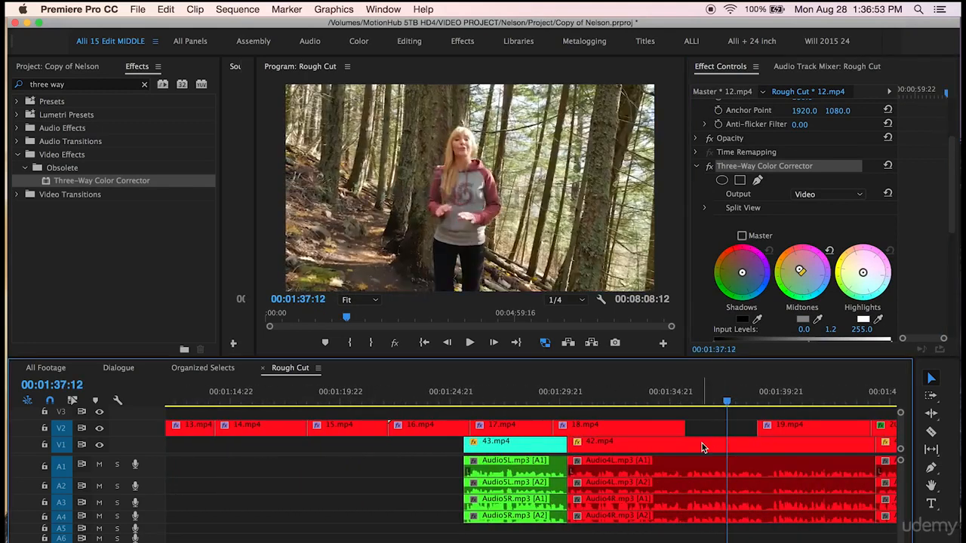
left_click(701, 448)
left_click(734, 309)
key("super+v")
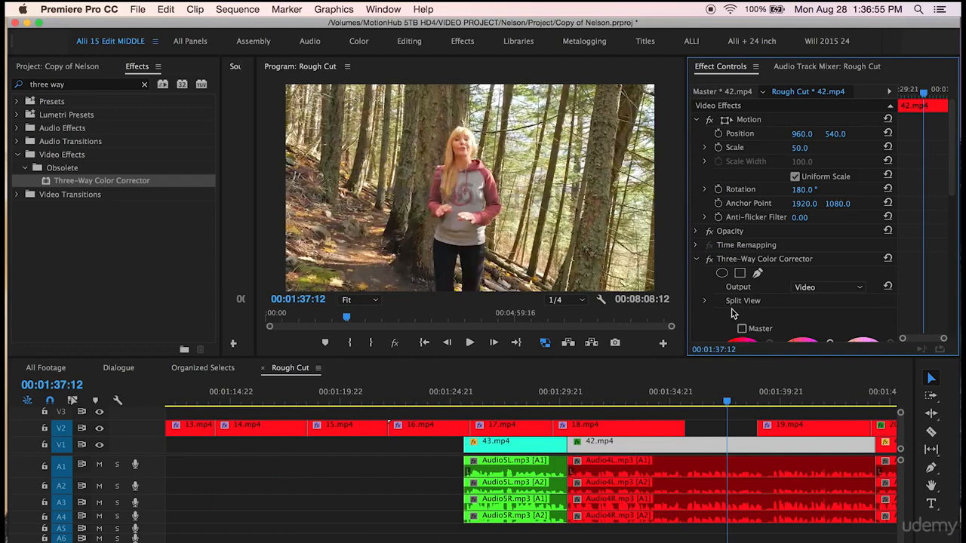
Set the midtone input level on 42.mp4 to 1.0 and copy its Three-Way Color Corrector
scroll(755, 287, "down", 5)
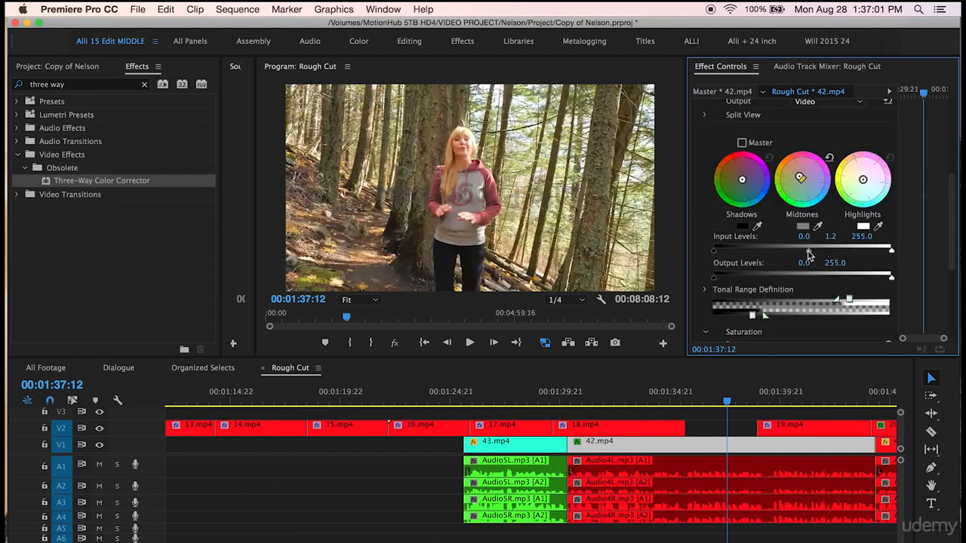
left_click_drag(808, 252, 803, 252)
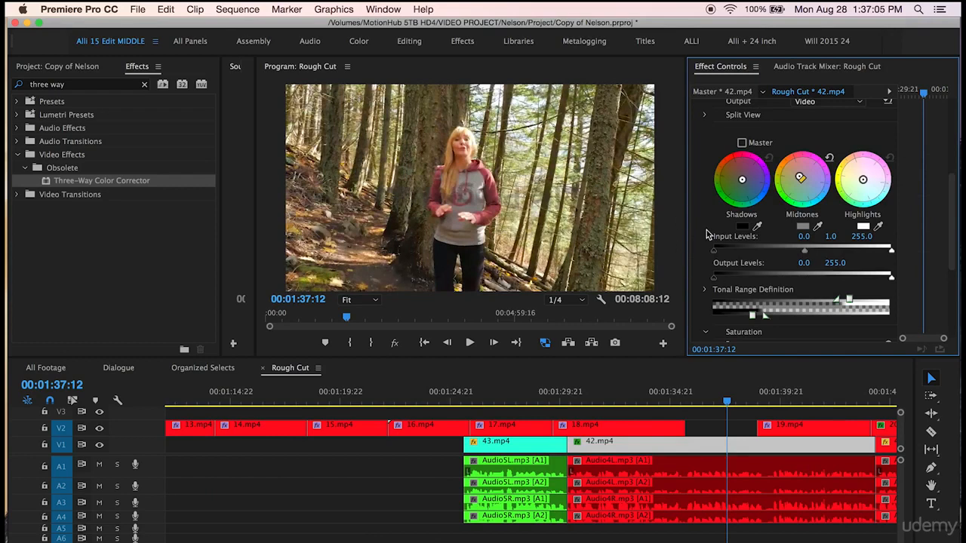
scroll(711, 213, "up", 3)
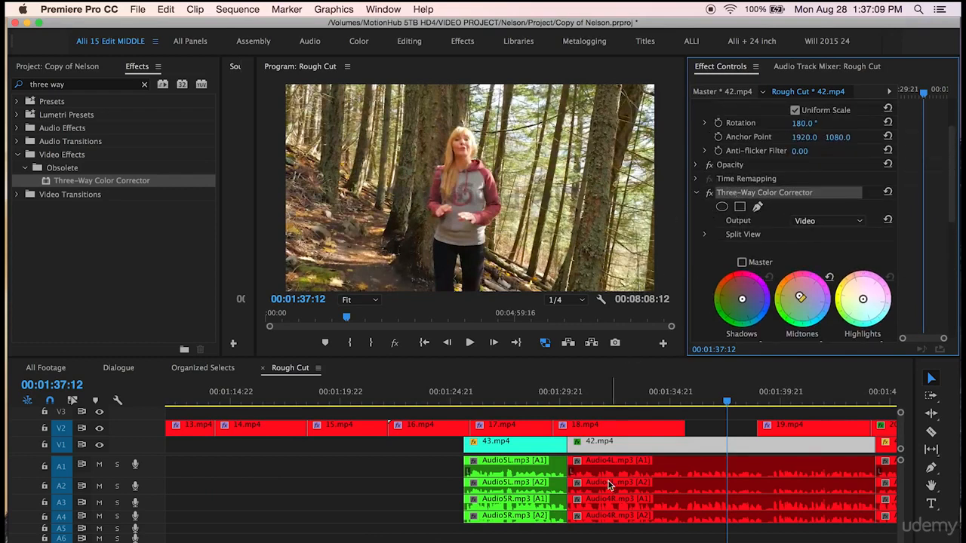
Paste the copied Three-Way Color Corrector onto the presenter clip 36.mp4 on V1 with the playhead at 00:02:13:14
scroll(317, 522, "down", 5)
scroll(690, 500, "down", 5)
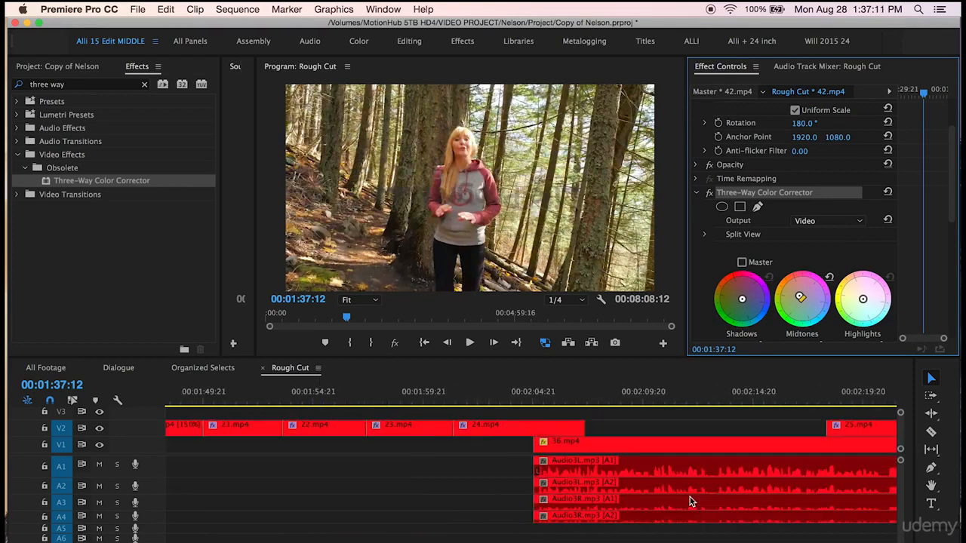
left_click(545, 403)
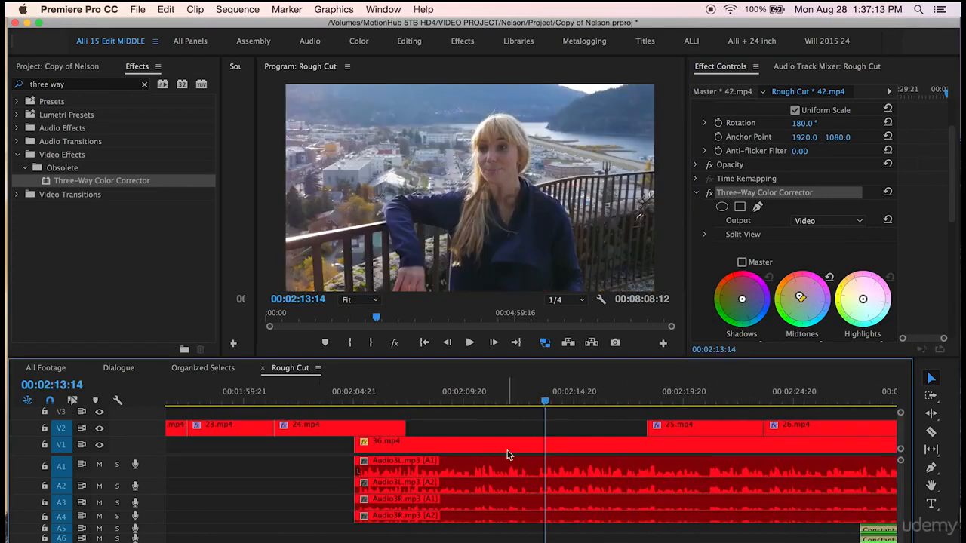
left_click(502, 442)
left_click(774, 294)
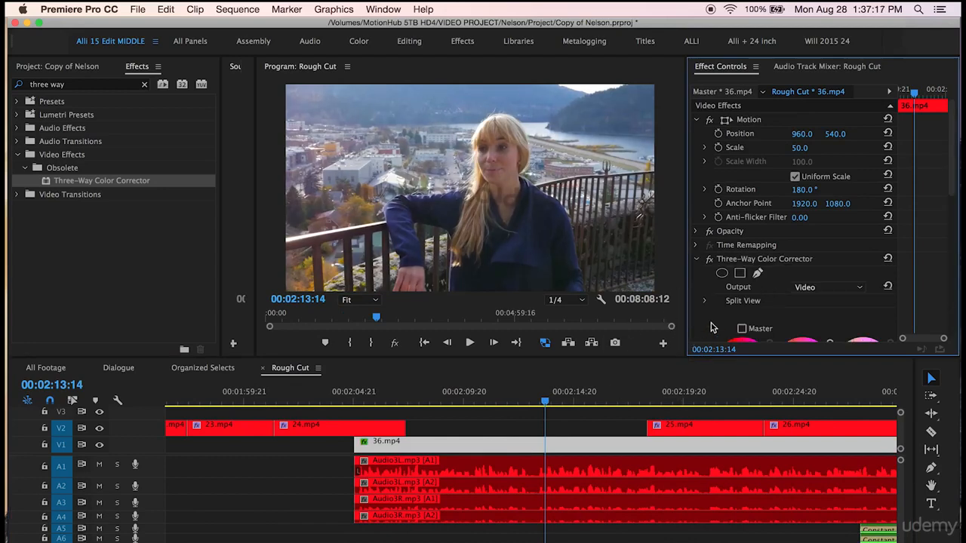
Set the black input level to 6.7 and the midtone input level to 1.1 on 36.mp4, and select its Three-Way Color Corrector
scroll(702, 309, "down", 8)
scroll(708, 261, "down", 1)
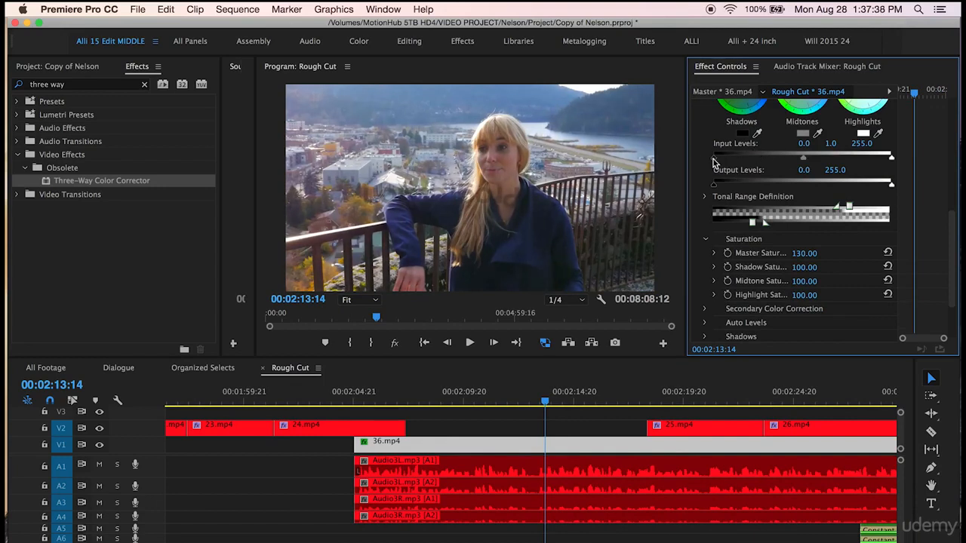
left_click_drag(715, 162, 718, 162)
left_click_drag(806, 160, 808, 161)
scroll(707, 154, "up", 5)
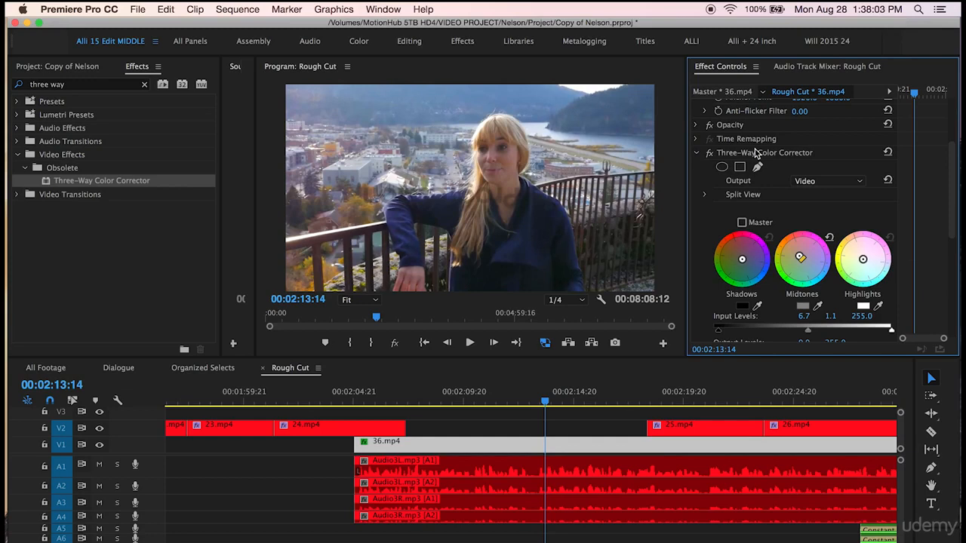
left_click(757, 153)
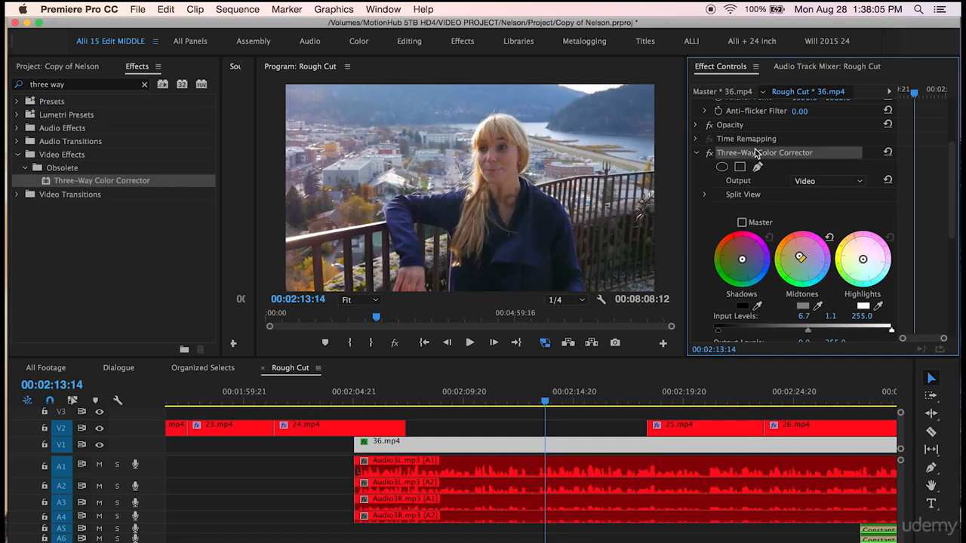
Move the playhead to 00:03:20:12 and select the presenter clip 44.mp4 on V1
left_click(580, 431)
scroll(580, 431, "down", 5)
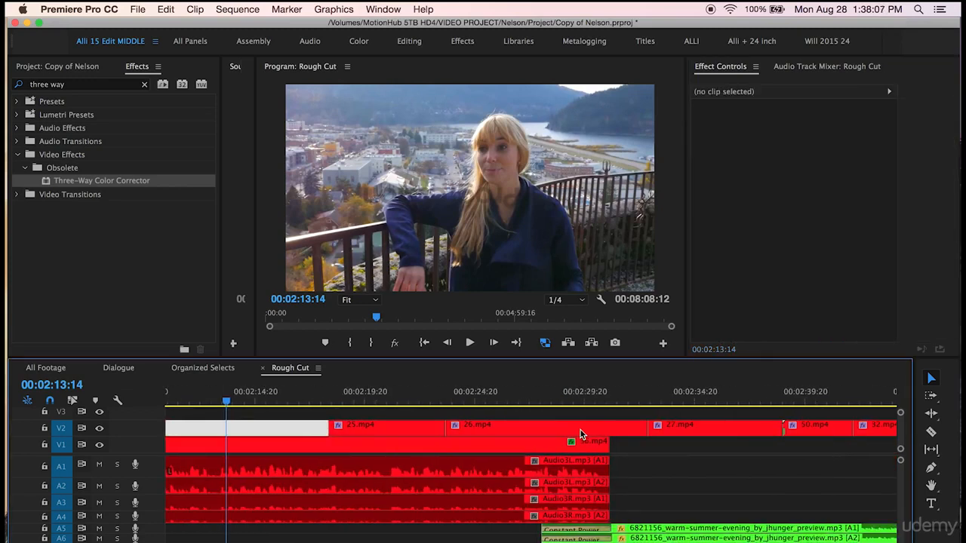
scroll(691, 481, "down", 6)
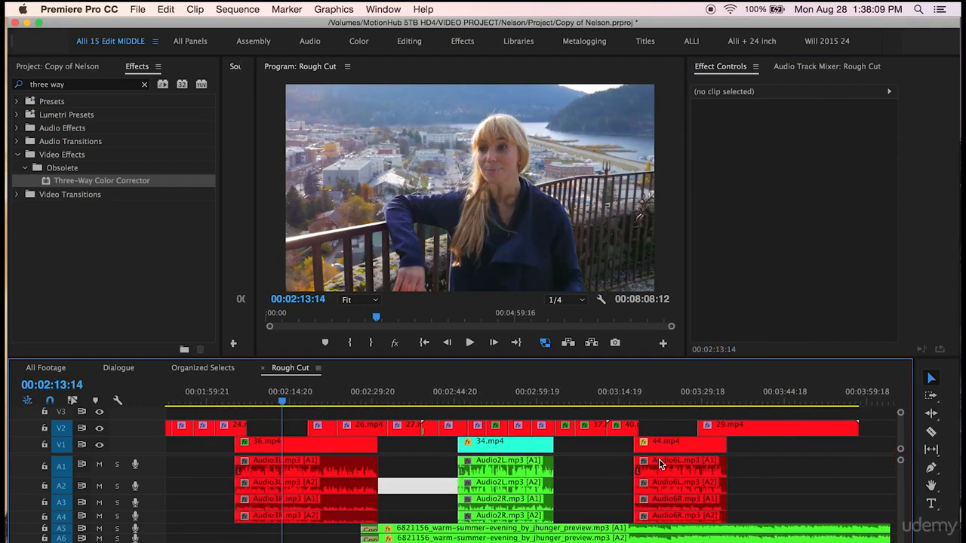
left_click(651, 393)
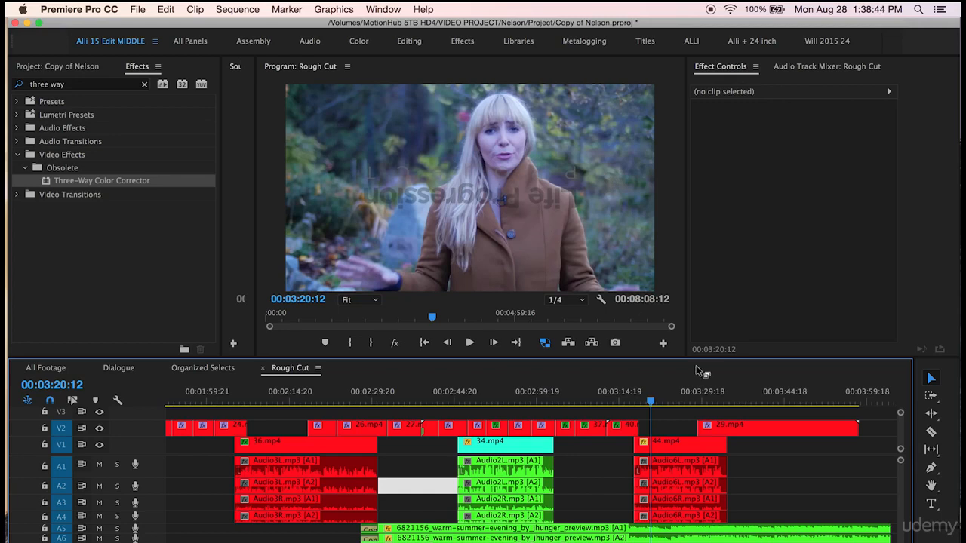
left_click(663, 441)
Try warming 44.mp4 with a Three-Way Color Corrector by shifting midtones, shadows and highlights toward orange, and delete the effect
left_click_drag(768, 277, 768, 277)
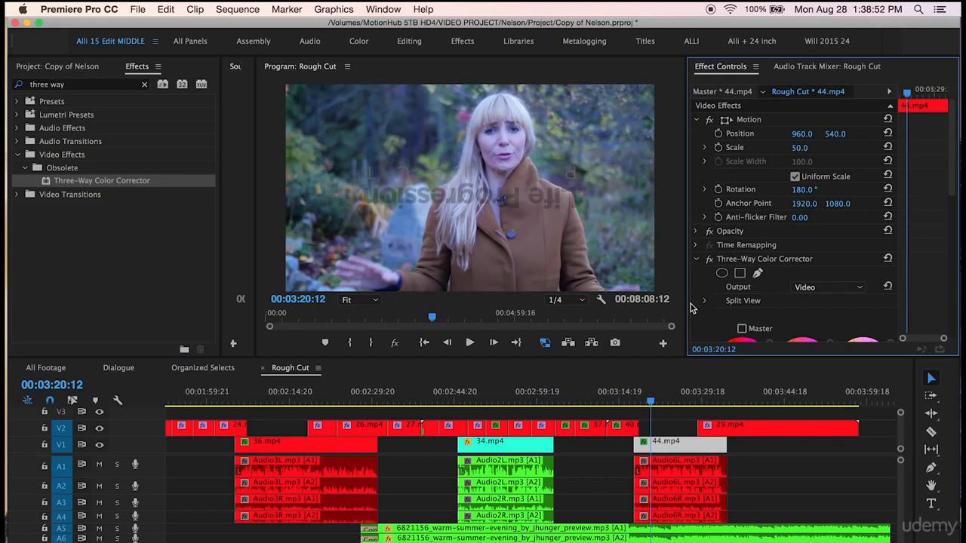
scroll(800, 291, "down", 3)
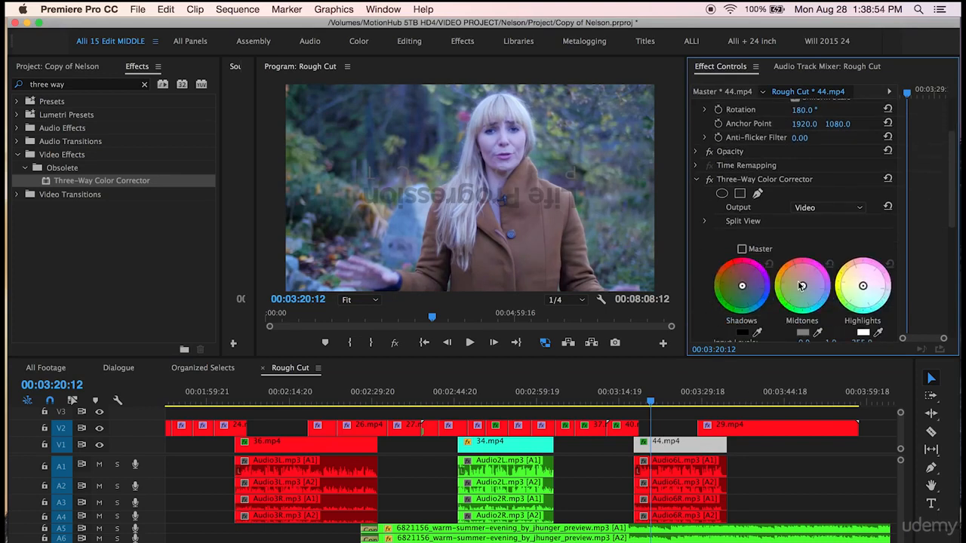
mouse_move(801, 285)
left_mouse_down()
mouse_move(786, 275)
mouse_move(794, 299)
mouse_move(804, 291)
mouse_move(787, 276)
left_mouse_up()
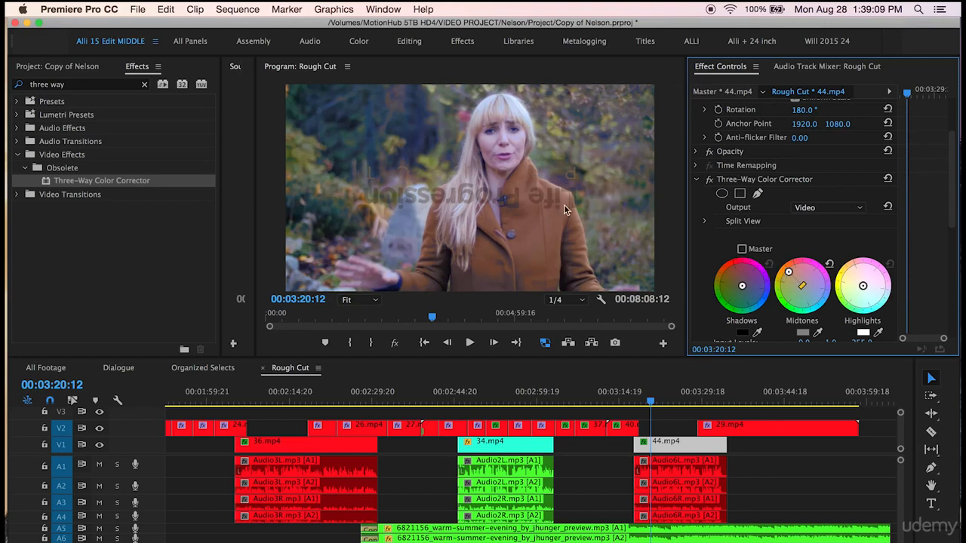
left_click_drag(734, 276, 726, 270)
left_click_drag(863, 285, 849, 272)
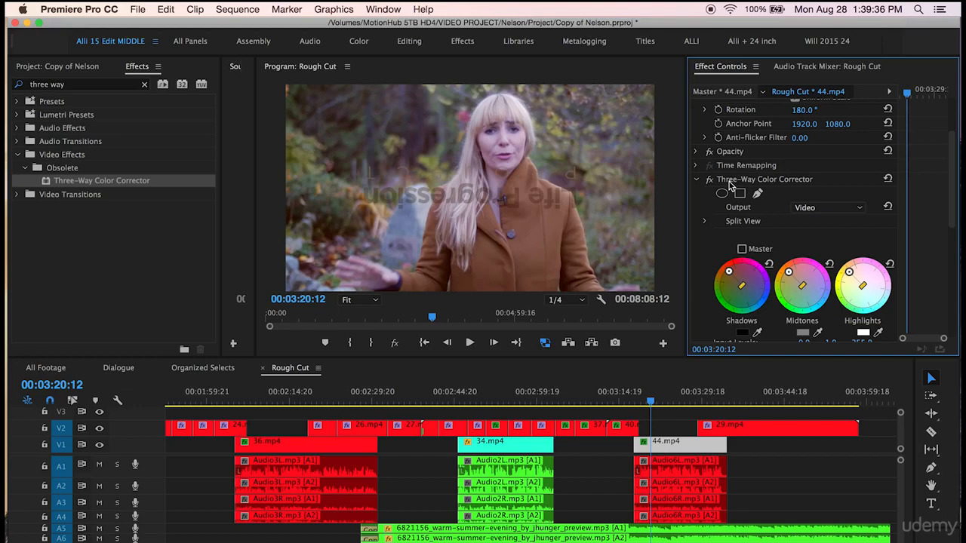
left_click(729, 184)
key("Delete")
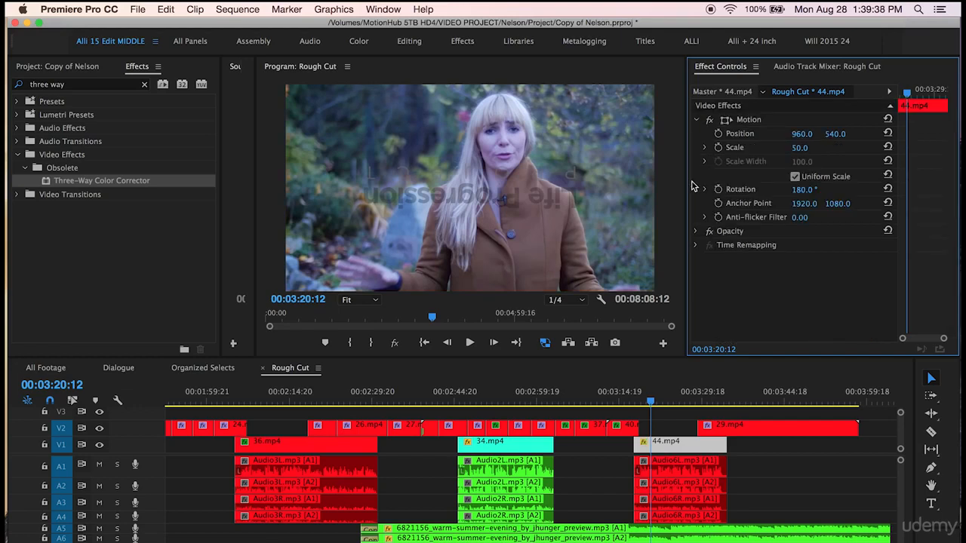
Show the Lumetri Color controls for 44.mp4 and widen them until the sliders are fully visible
left_click(374, 7)
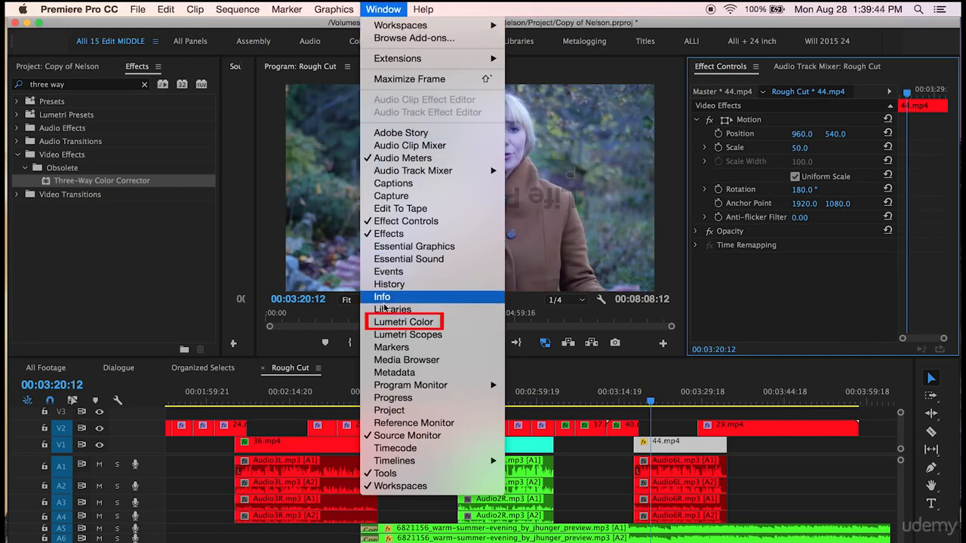
left_click(400, 322)
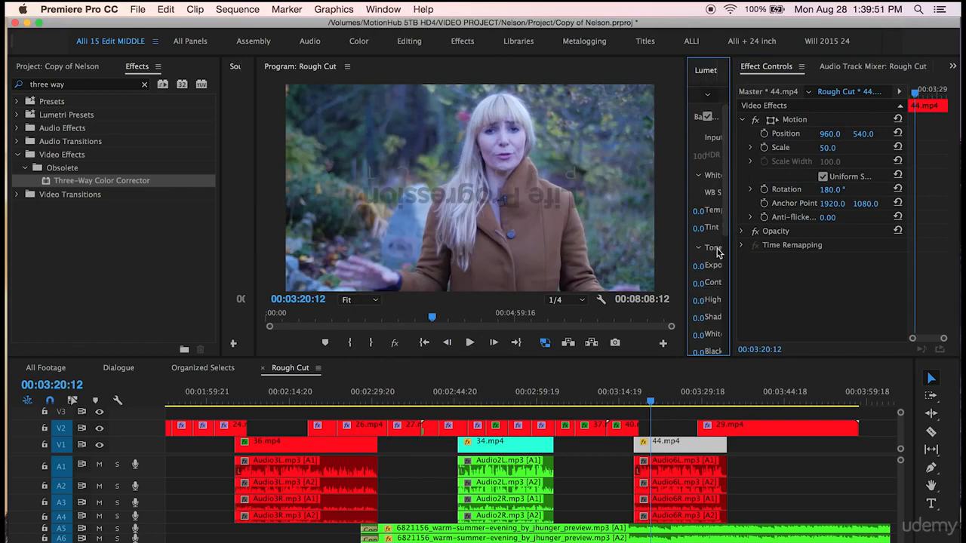
left_click_drag(731, 232, 891, 227)
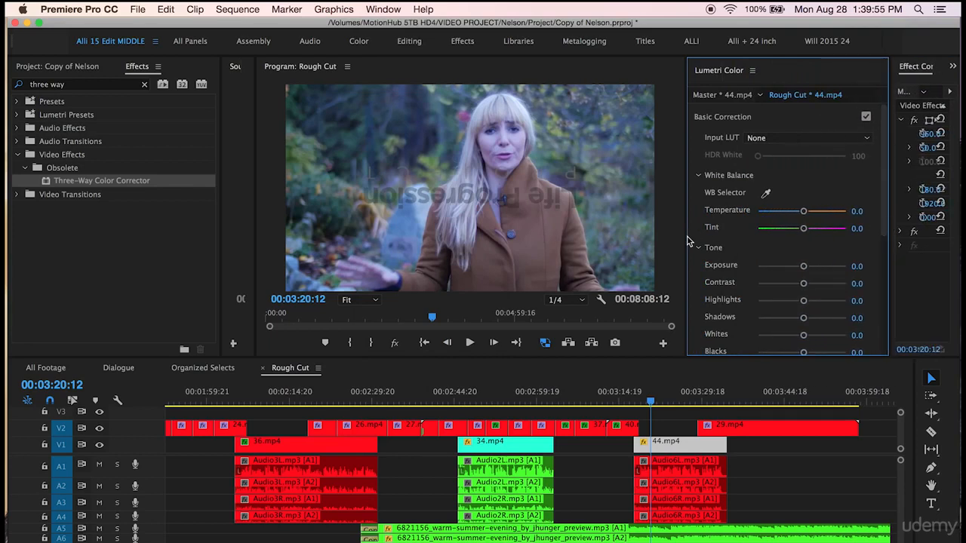
Set the Lumetri white balance Temperature of 44.mp4 to 60.9 and toggle the effect to compare
left_click(803, 211)
left_click_drag(804, 215, 829, 214)
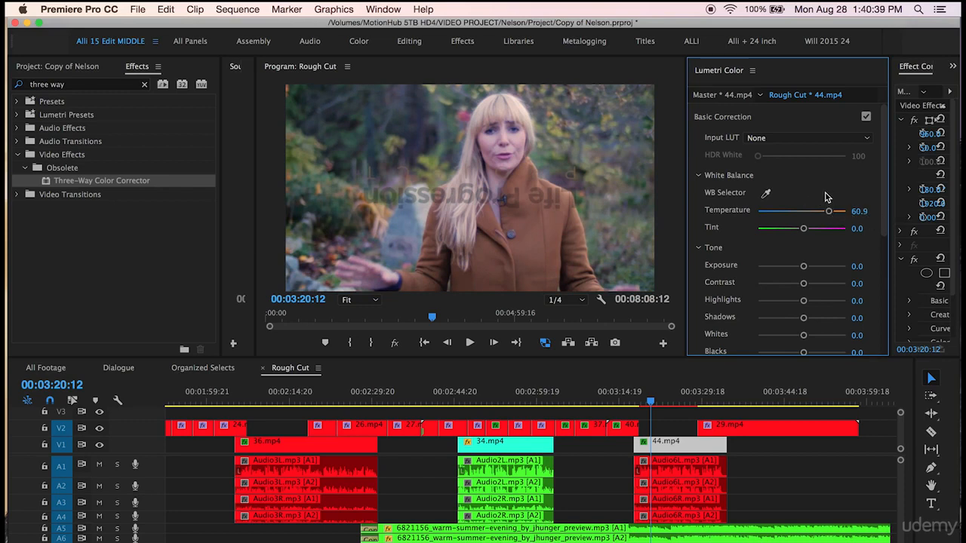
left_click_drag(889, 251, 810, 252)
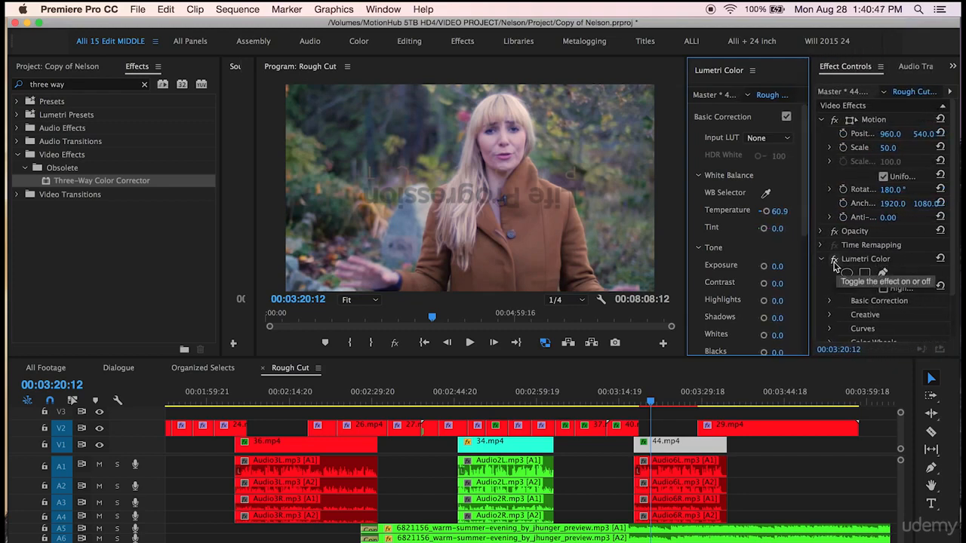
left_click(835, 264)
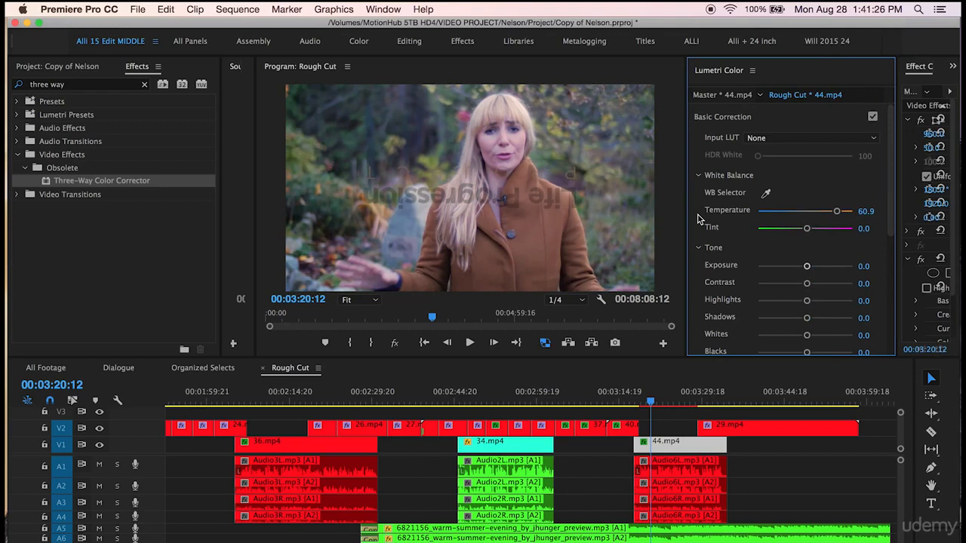
Set the Lumetri Exposure to 0.2 and Whites to 10.5 on 44.mp4
scroll(698, 219, "down", 2)
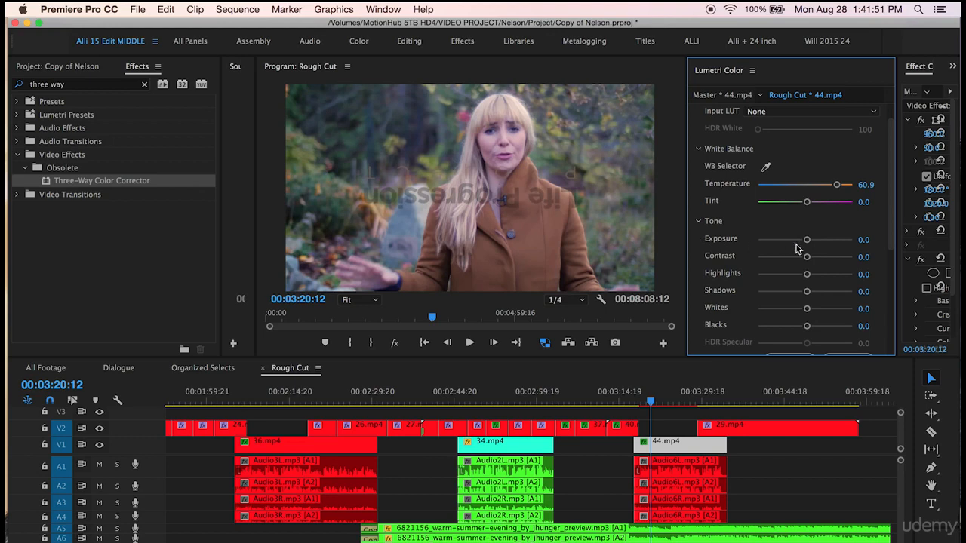
left_click_drag(806, 240, 807, 243)
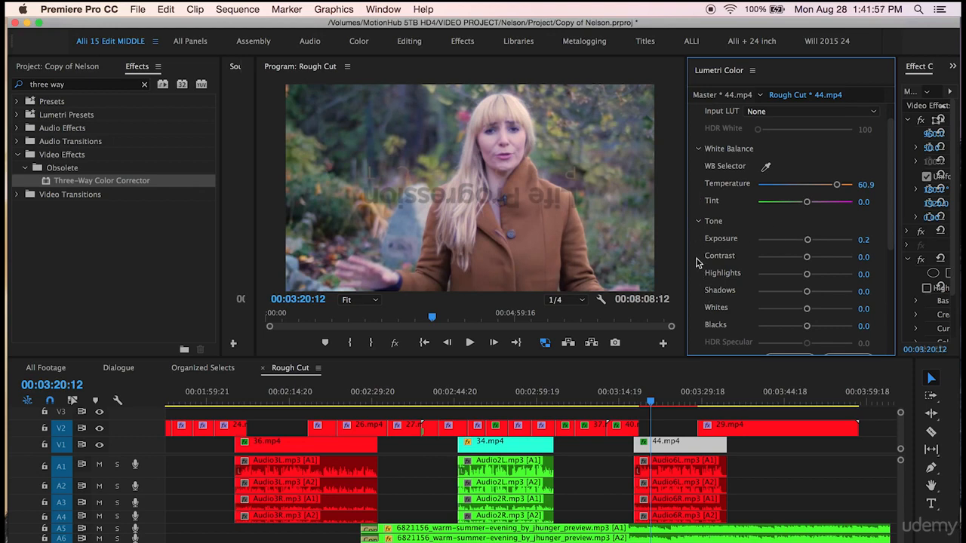
scroll(701, 273, "down", 3)
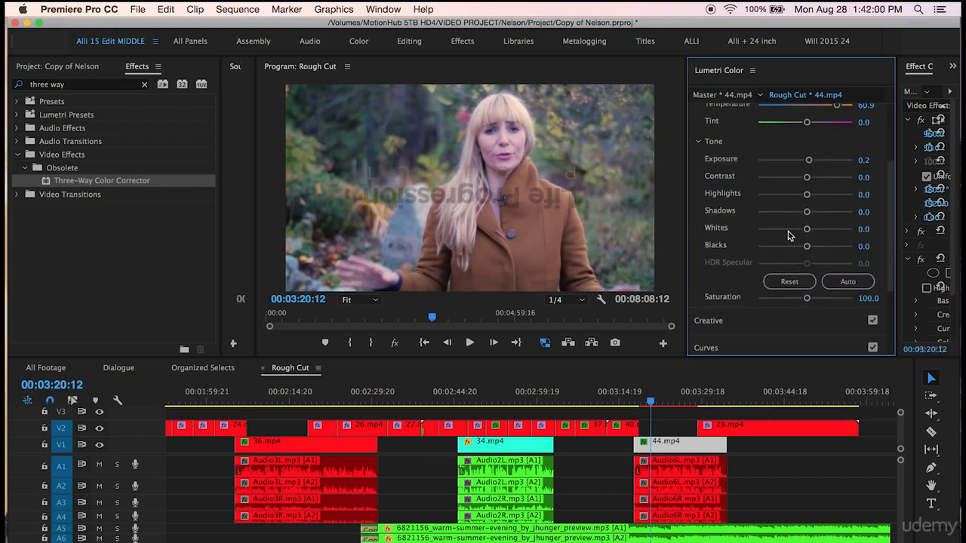
left_click_drag(807, 233, 810, 234)
scroll(702, 273, "down", 3)
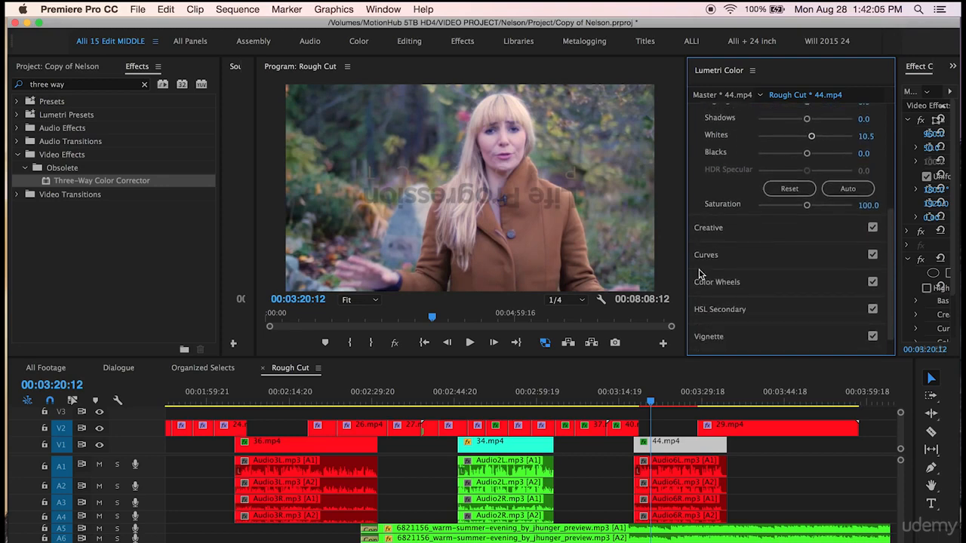
Add a point near the highlight end of the blue RGB curve on 44.mp4 and try it well below and slightly above the diagonal
left_click(706, 261)
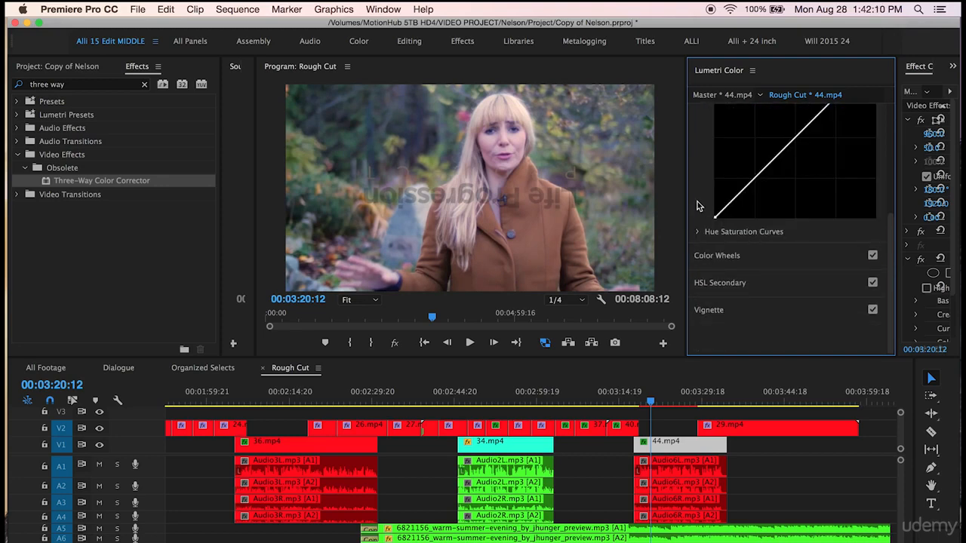
scroll(698, 201, "up", 3)
scroll(698, 202, "up", 3)
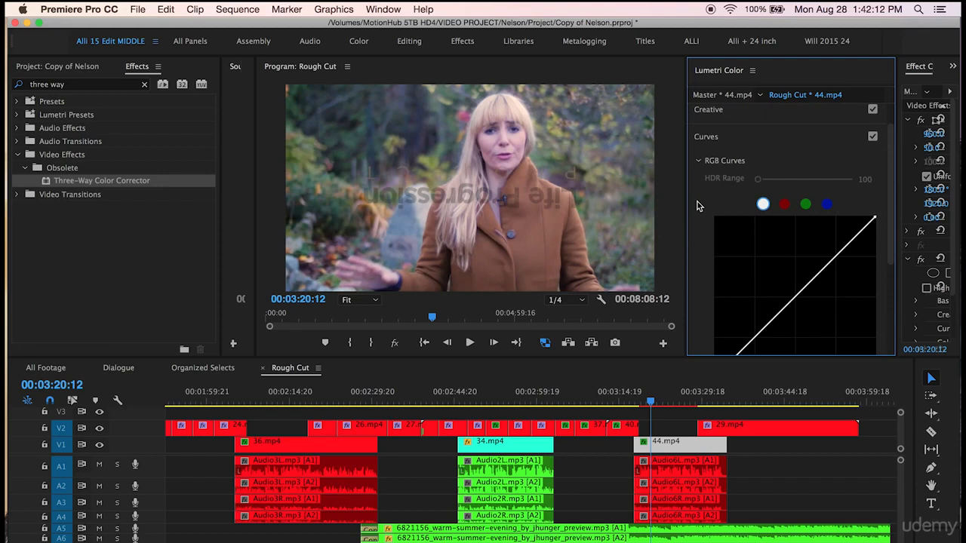
left_click(827, 204)
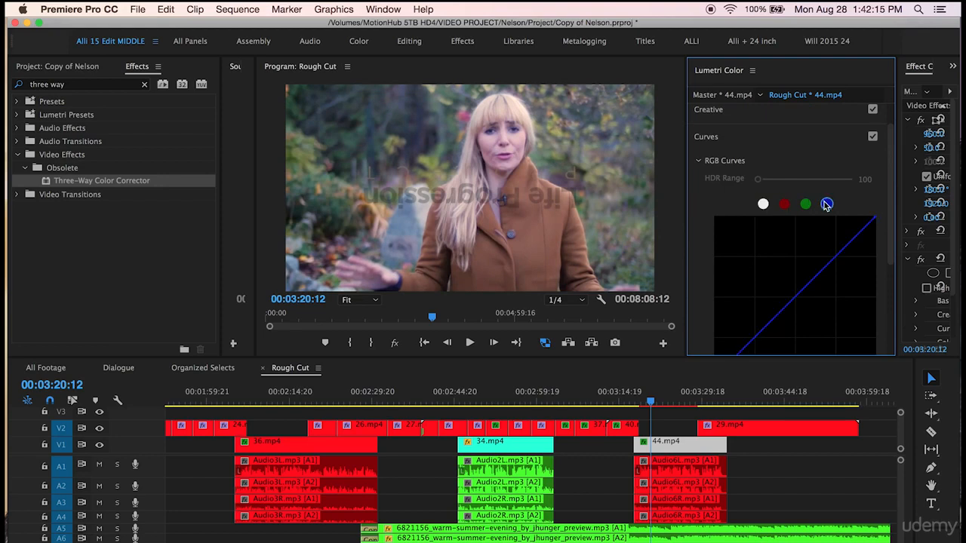
left_click(849, 249)
mouse_move(850, 249)
left_mouse_down()
mouse_move(855, 259)
mouse_move(850, 250)
left_mouse_up()
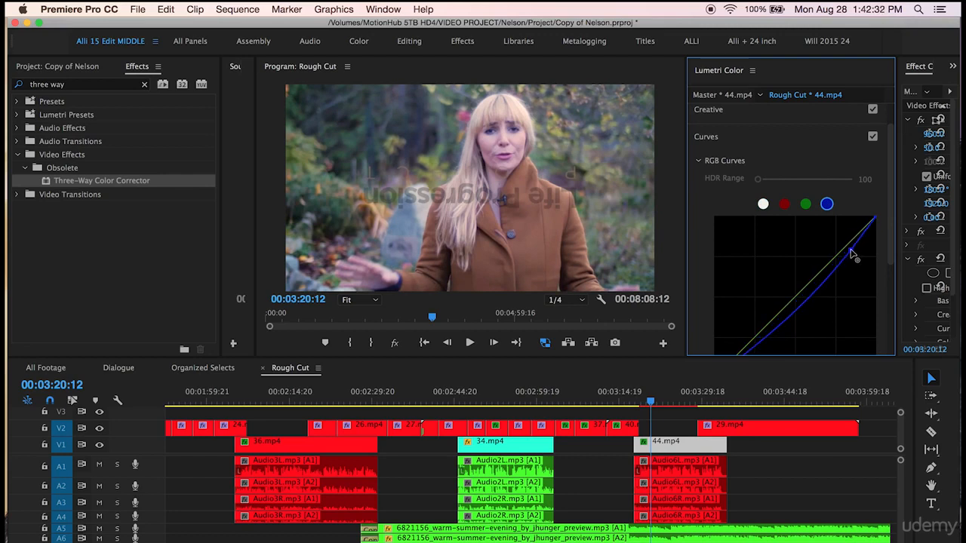
left_click_drag(850, 250, 872, 282)
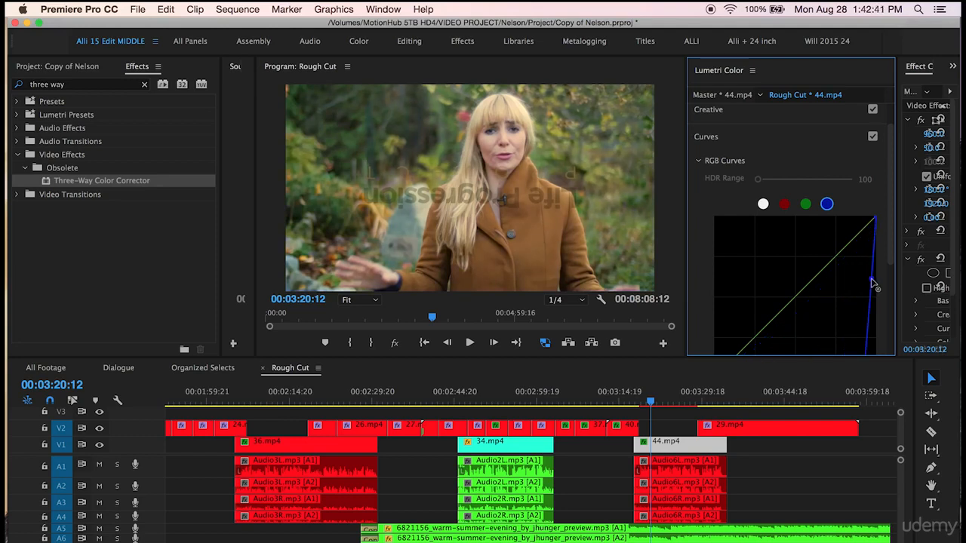
left_click_drag(872, 282, 851, 238)
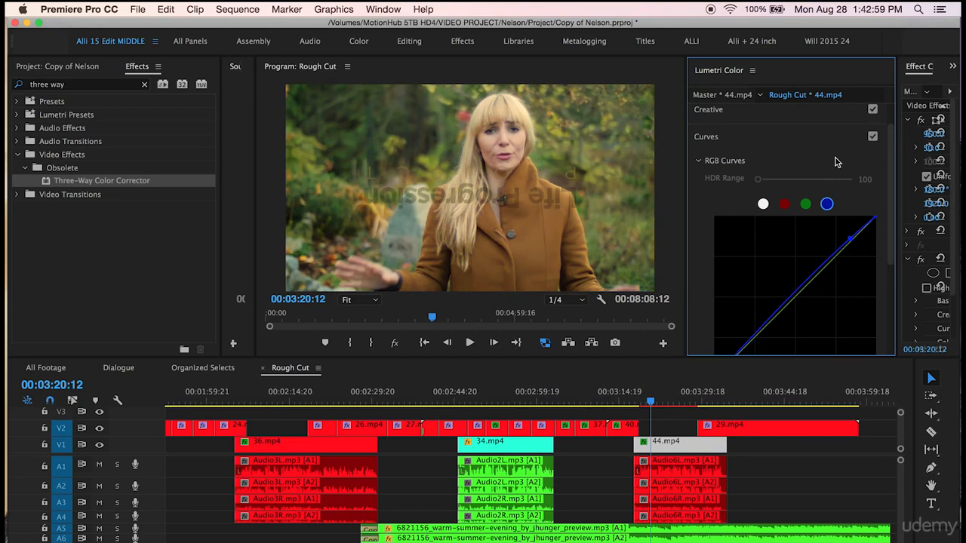
Lower the blue curve's highlight point slightly below the diagonal and switch the Curves correction off and on to compare
scroll(818, 150, "up", 1)
scroll(818, 150, "up", 1)
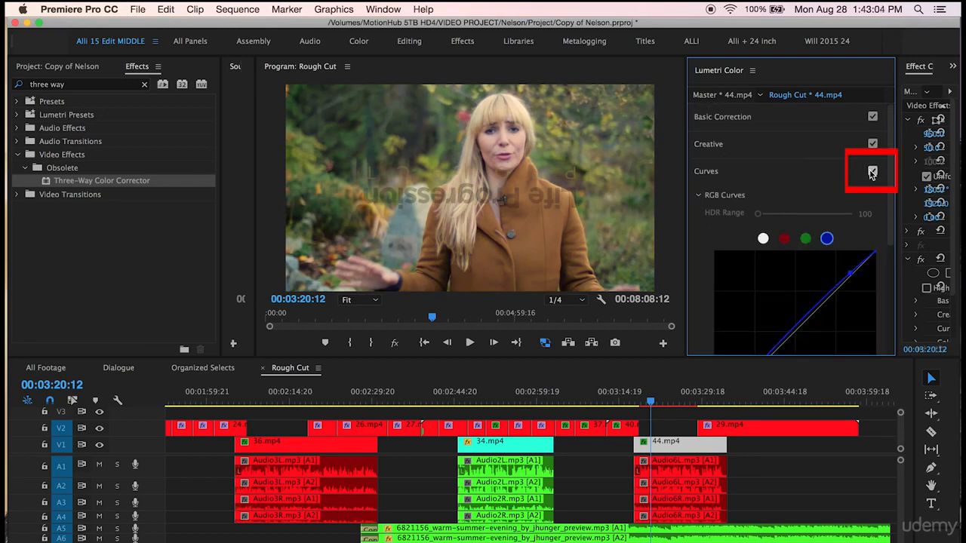
left_click(871, 172)
left_click(872, 172)
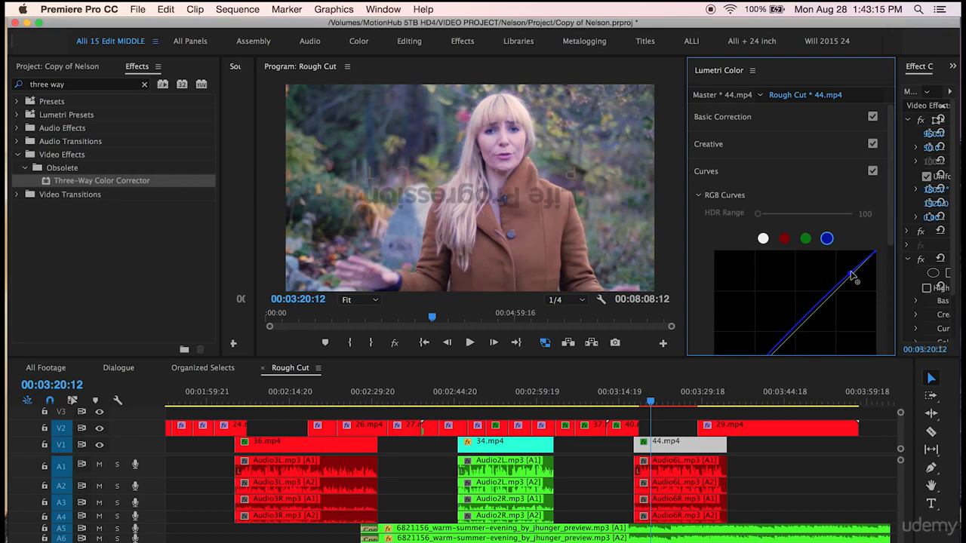
left_click_drag(851, 274, 854, 283)
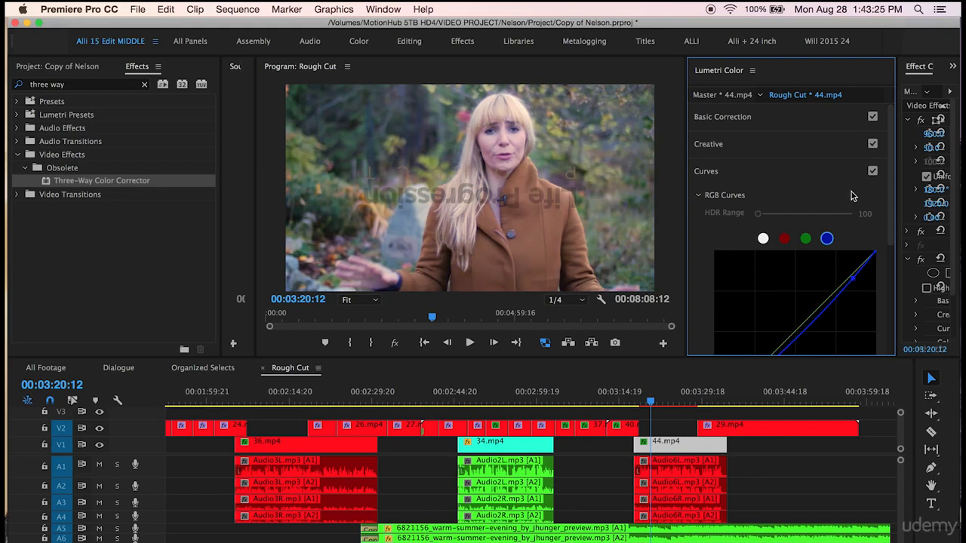
left_click(872, 171)
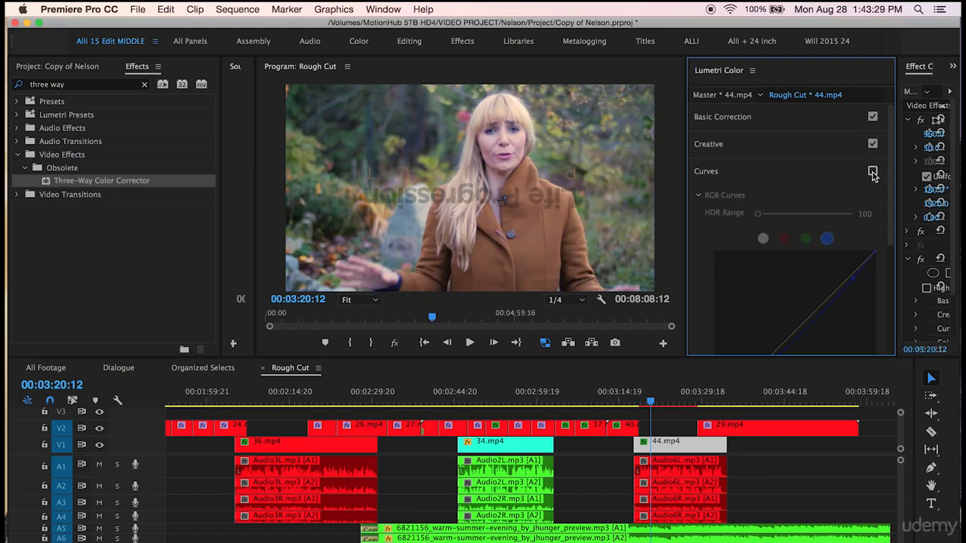
left_click(873, 171)
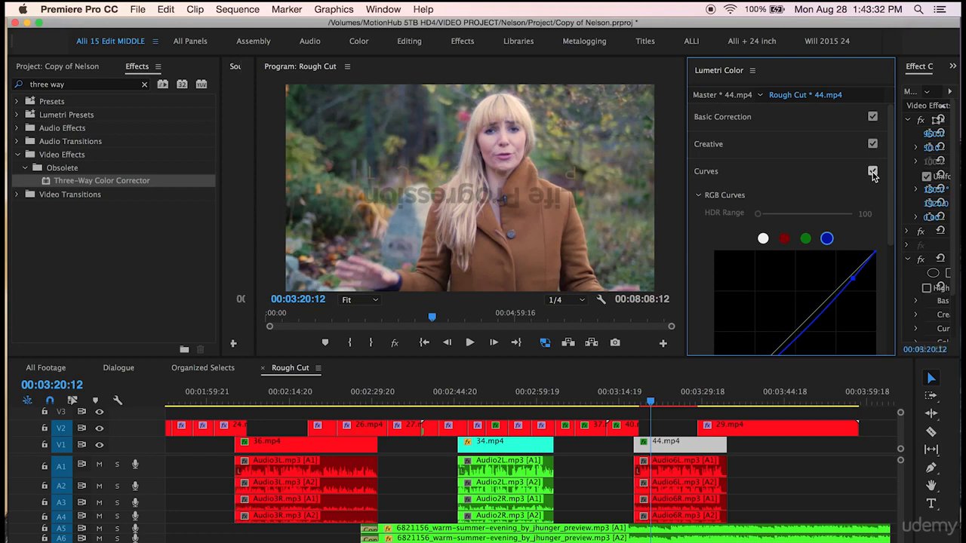
Set the Lumetri Basic Correction Blacks to 20.3 and Saturation to 115 on 44.mp4
left_click(714, 119)
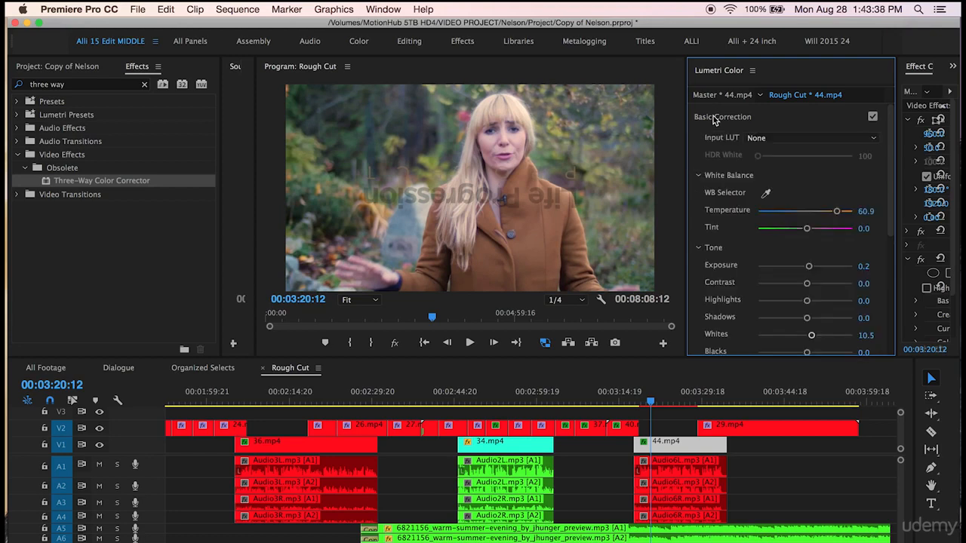
scroll(698, 307, "down", 3)
left_click_drag(807, 234, 815, 236)
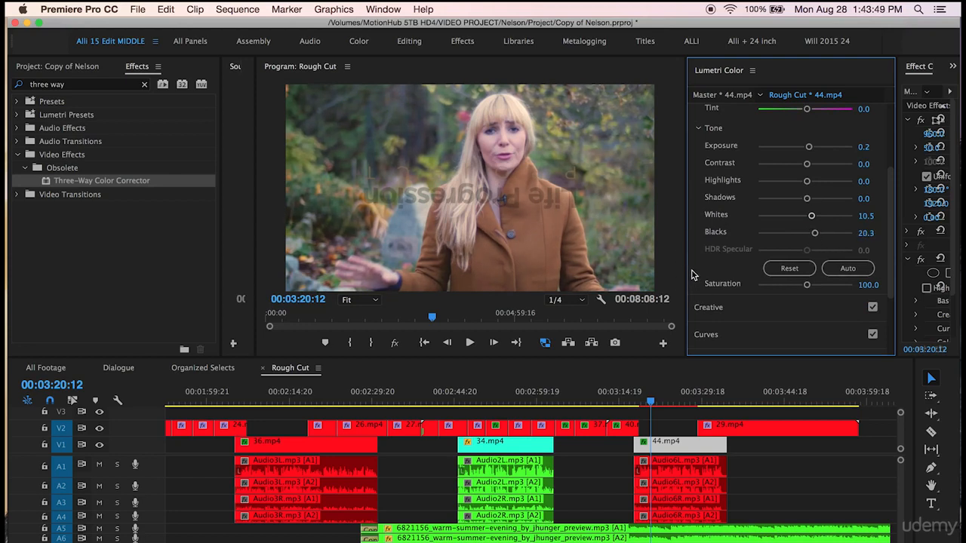
left_click_drag(806, 288, 812, 289)
left_click(868, 284)
type("115")
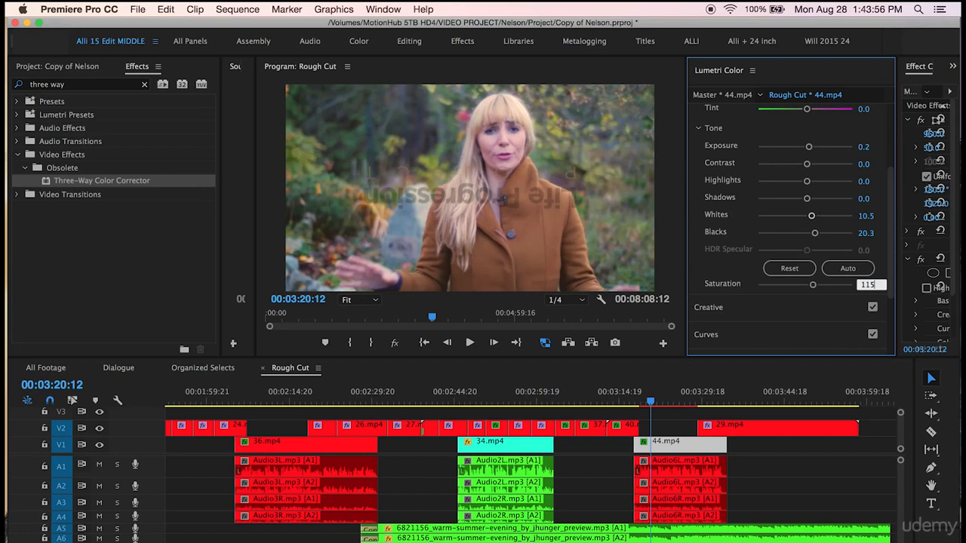
key("Return")
Narrow the Lumetri controls to uncover the clip's effect list, compare 44.mp4 with and without Lumetri Color, and collapse the effect
scroll(706, 227, "up", 5)
left_click_drag(877, 253, 786, 254)
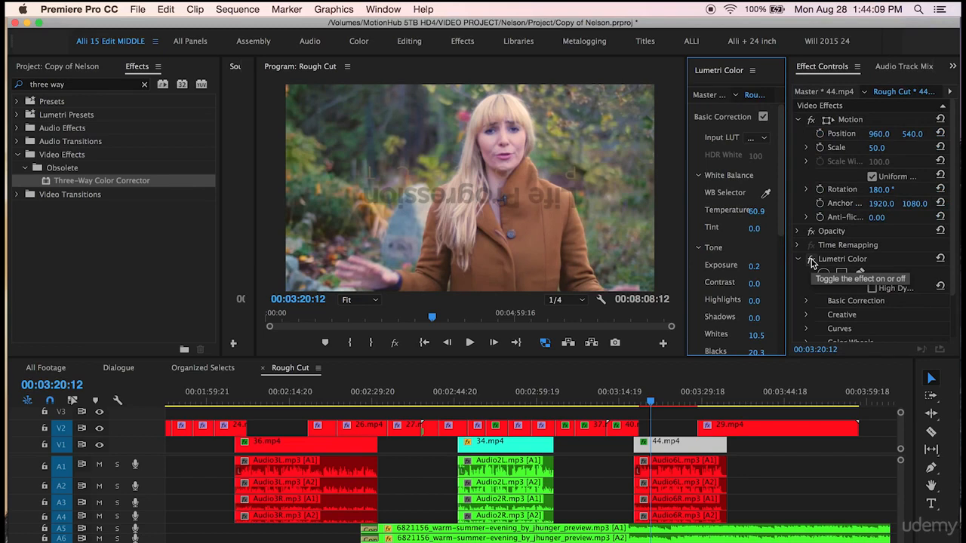
left_click(811, 259)
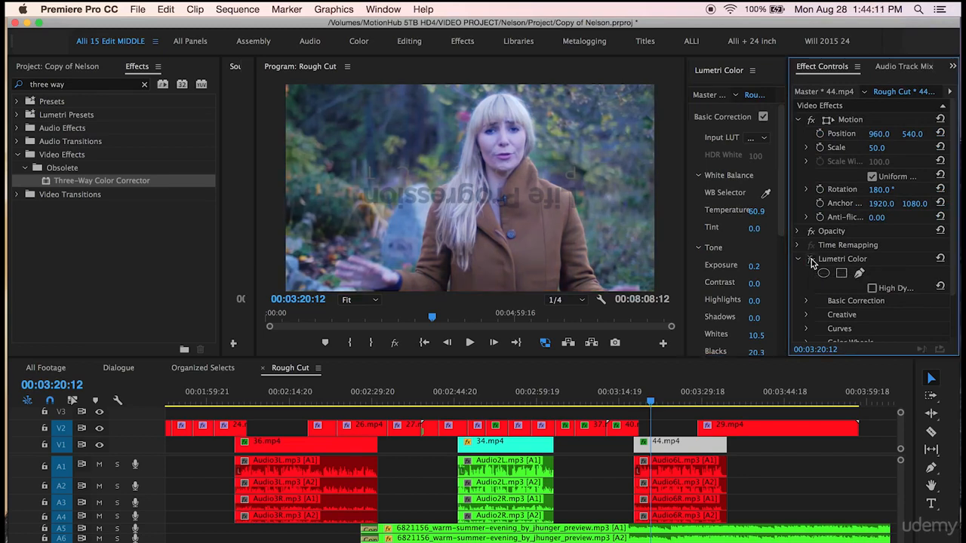
left_click(811, 260)
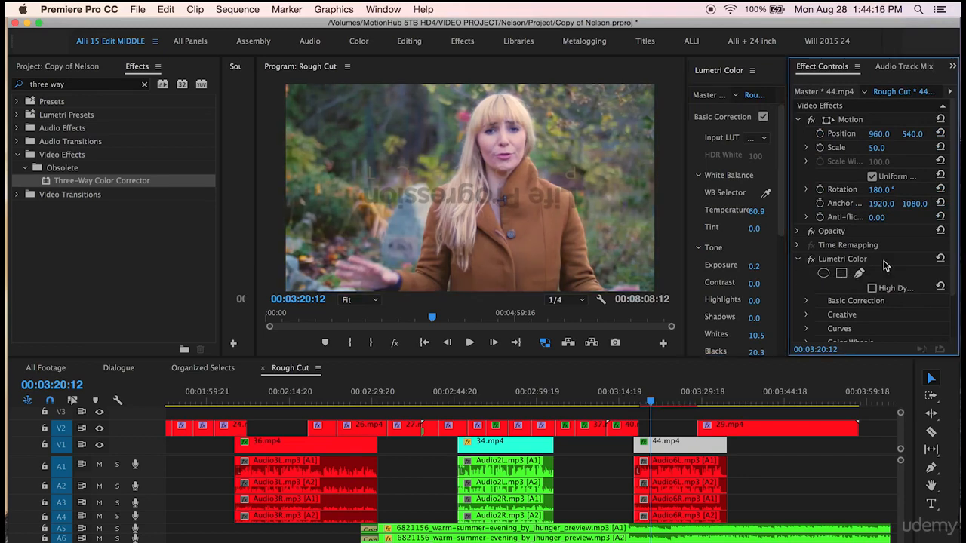
left_click(797, 261)
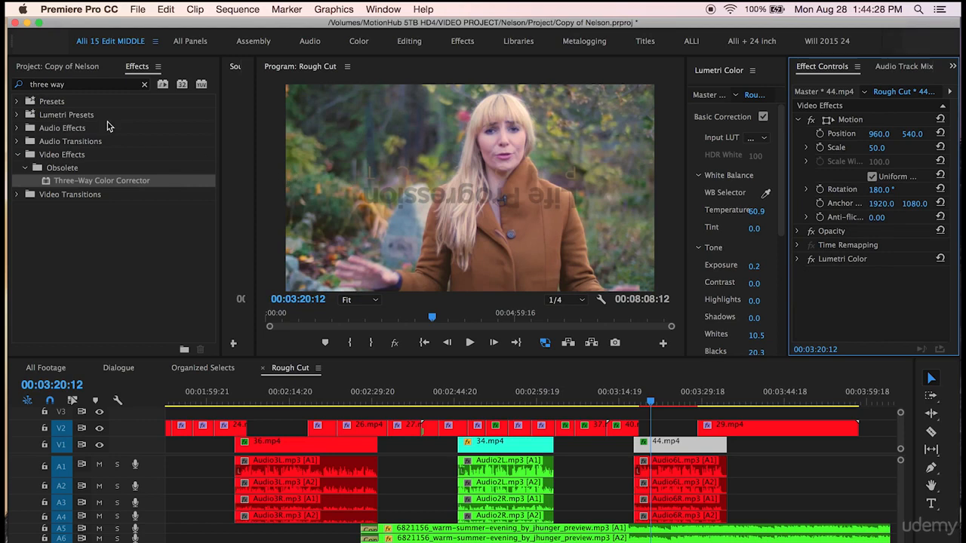
Search the effects for "contrast" and apply Brightness & Contrast to 44.mp4
left_click_drag(98, 84, 6, 86)
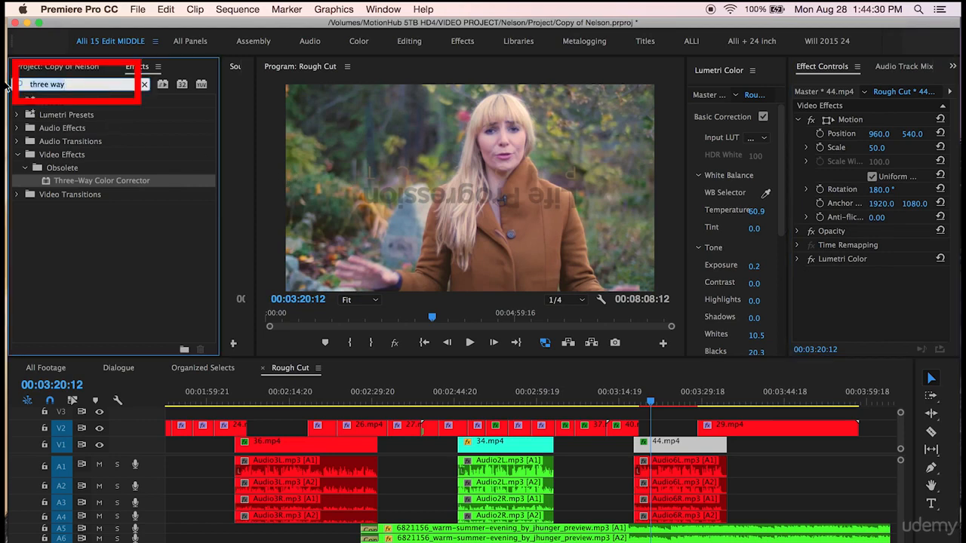
key("BackSpace")
type("co")
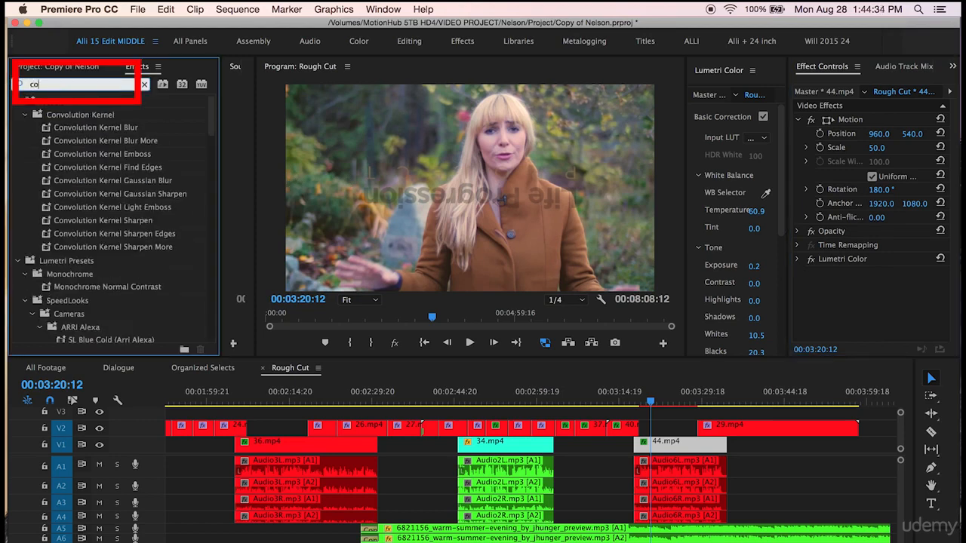
type("ntrast")
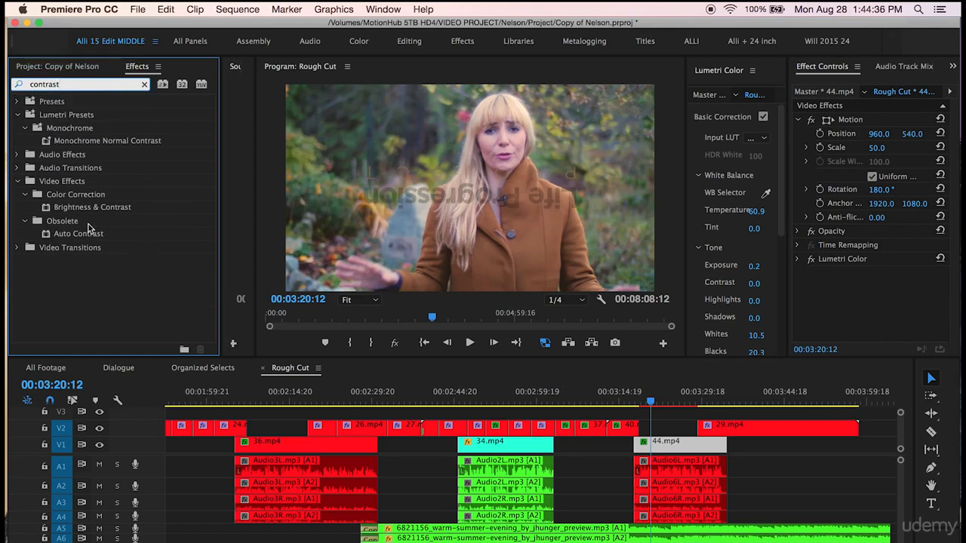
left_click_drag(75, 207, 845, 309)
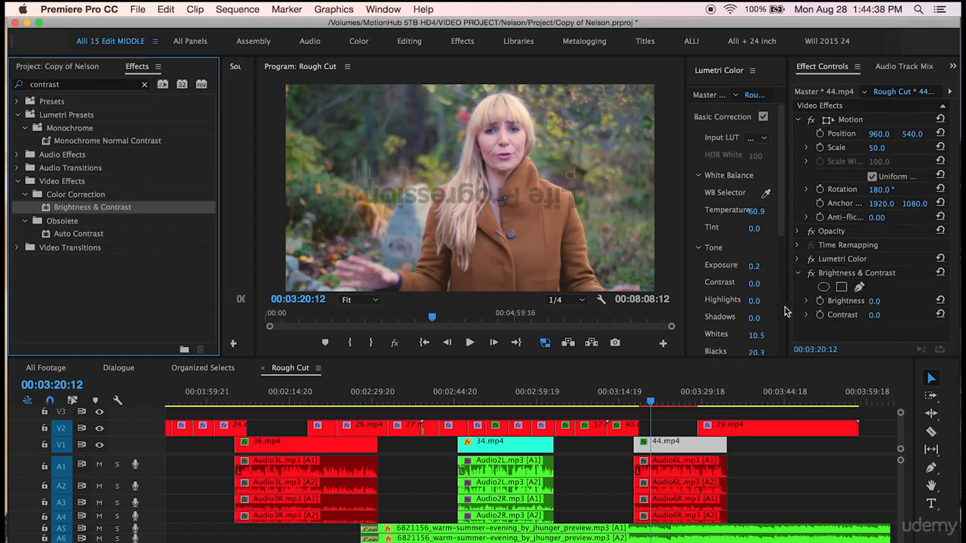
Try a Contrast of 10 in the Brightness & Contrast effect on 44.mp4, settle on 7, and deselect the clip
left_click(884, 313)
type("10")
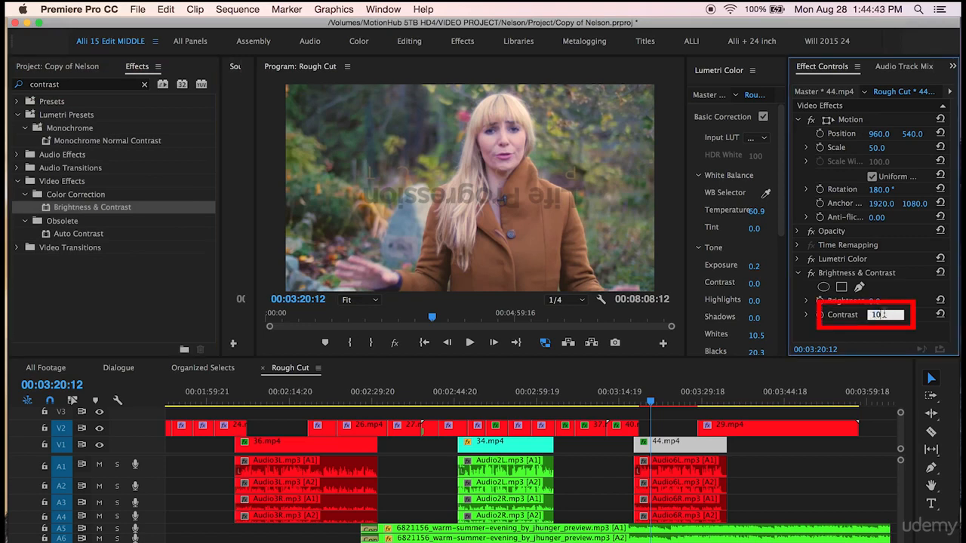
key("Return")
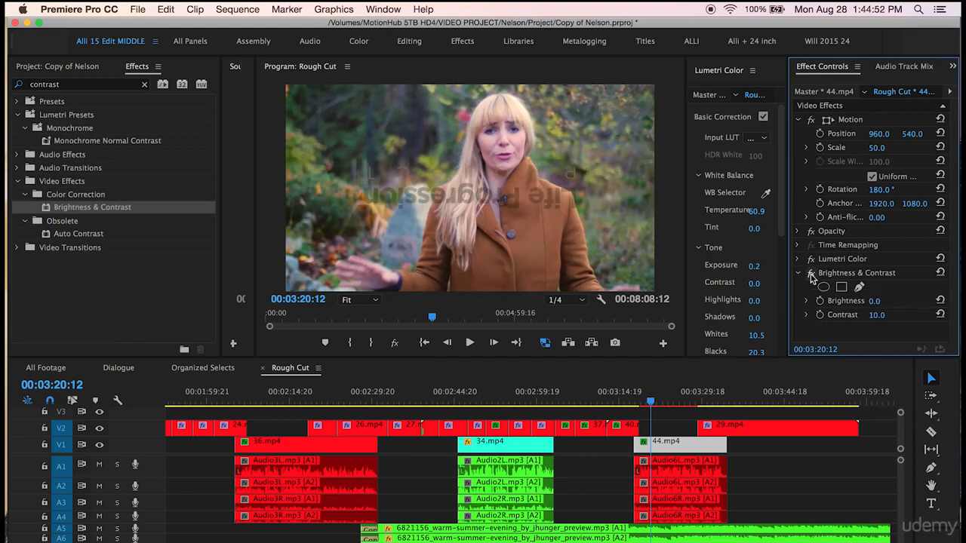
left_click(876, 316)
type("7")
key("Return")
left_click(791, 479)
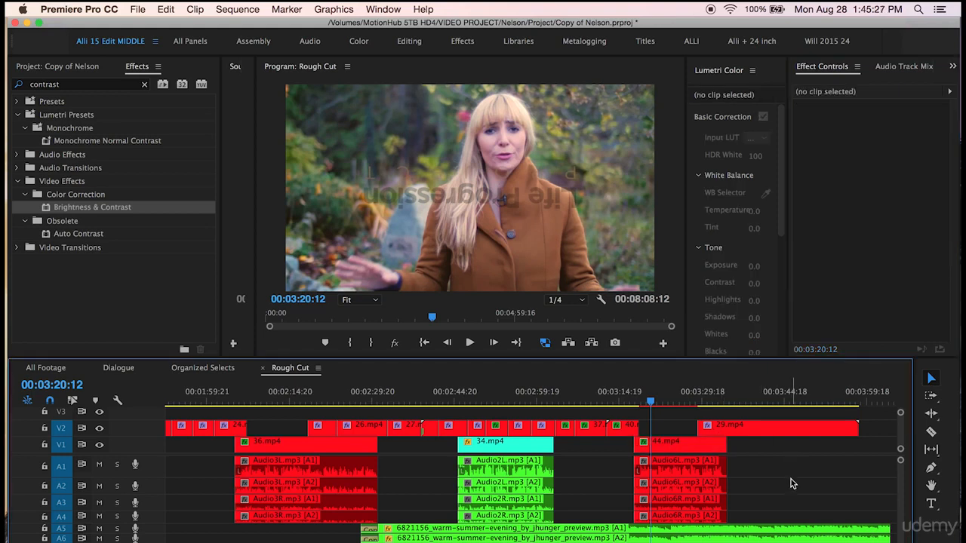